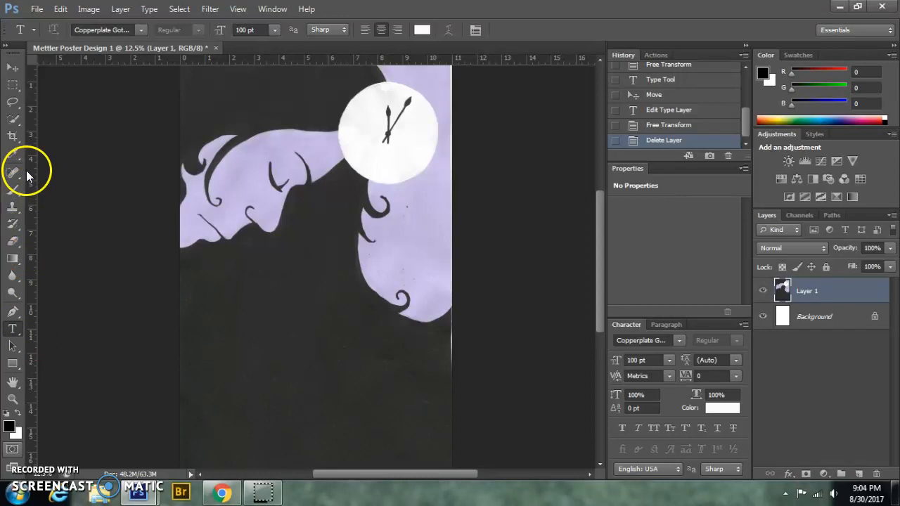
Step: Add the horizontal title text "Cinderella" in a wide text box below the sleeping face
{"action": "left_click", "coordinate": [16, 335]}
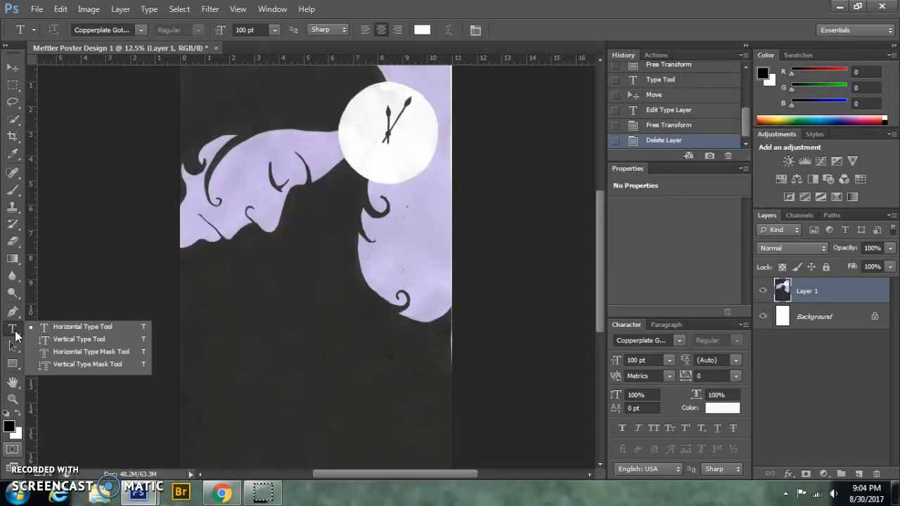
{"action": "left_click", "coordinate": [87, 332]}
{"action": "left_click", "coordinate": [86, 327]}
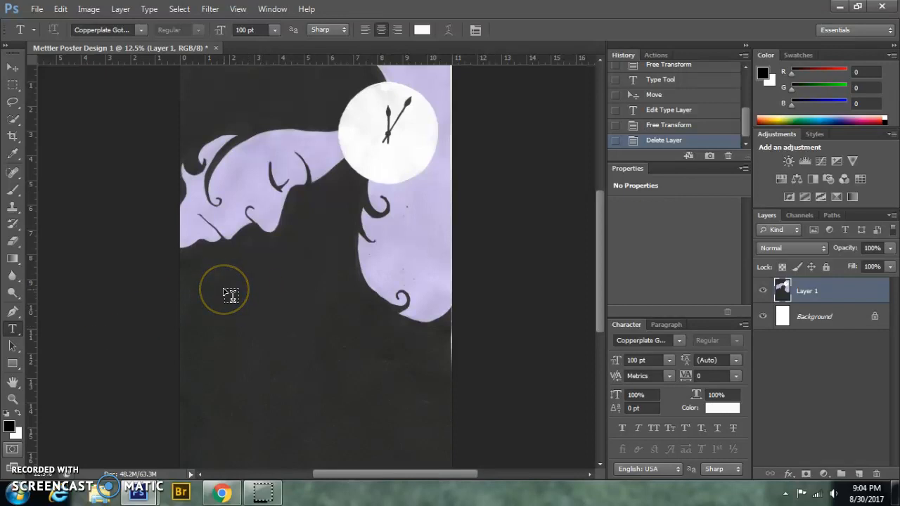
{"action": "left_click_drag", "start_coordinate": [223, 289], "coordinate": [437, 336]}
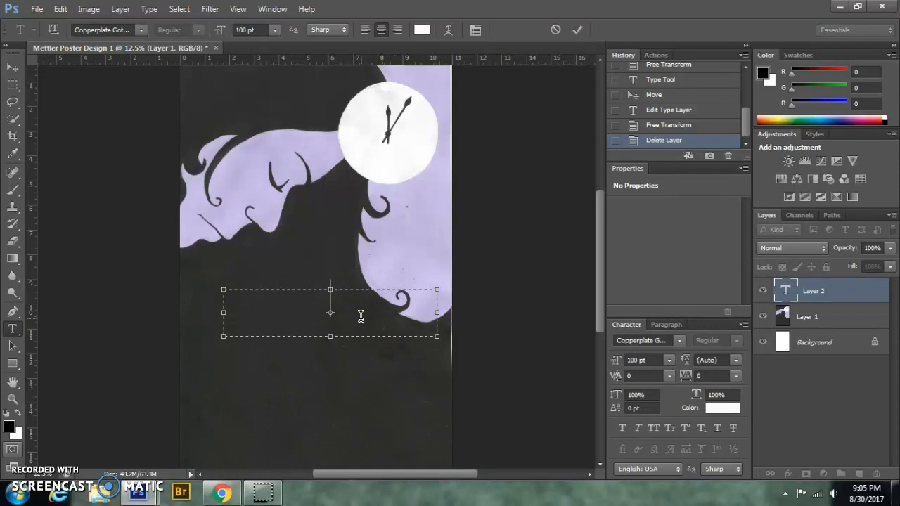
{"action": "type", "text": "inder"}
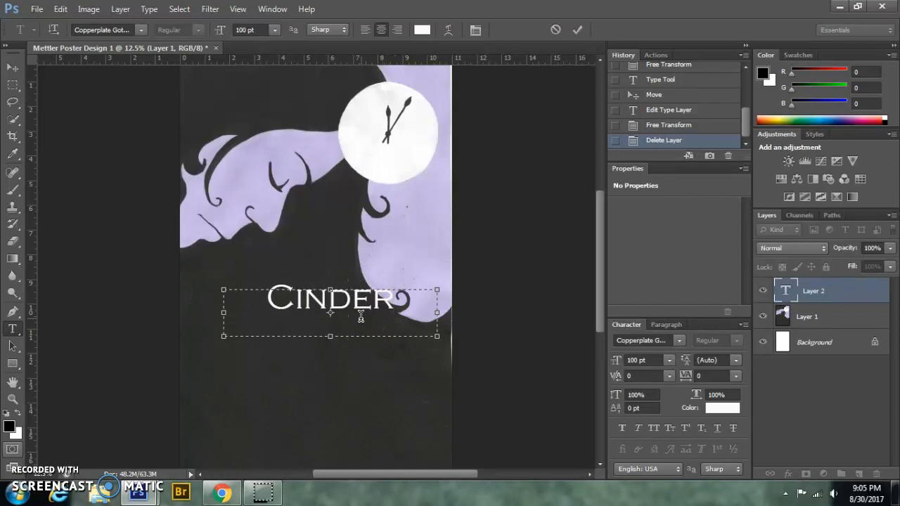
{"action": "type", "text": "ella"}
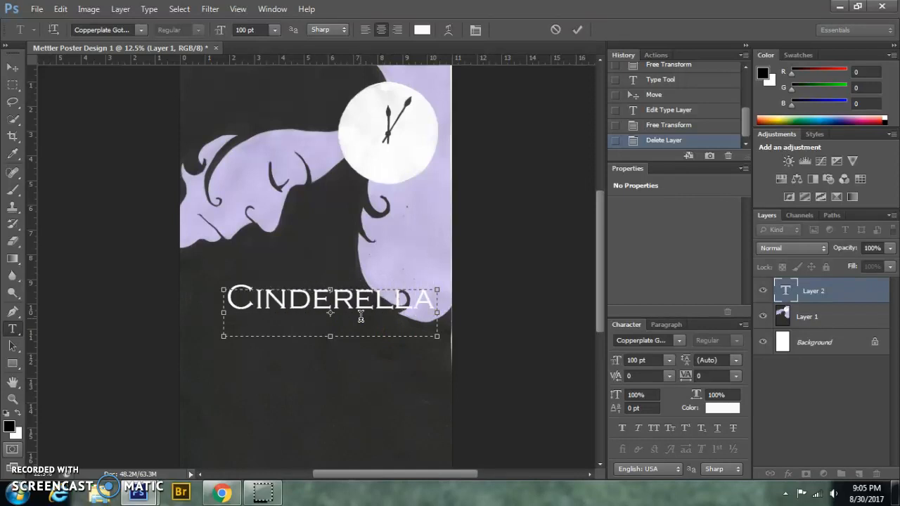
{"action": "left_click", "coordinate": [575, 32]}
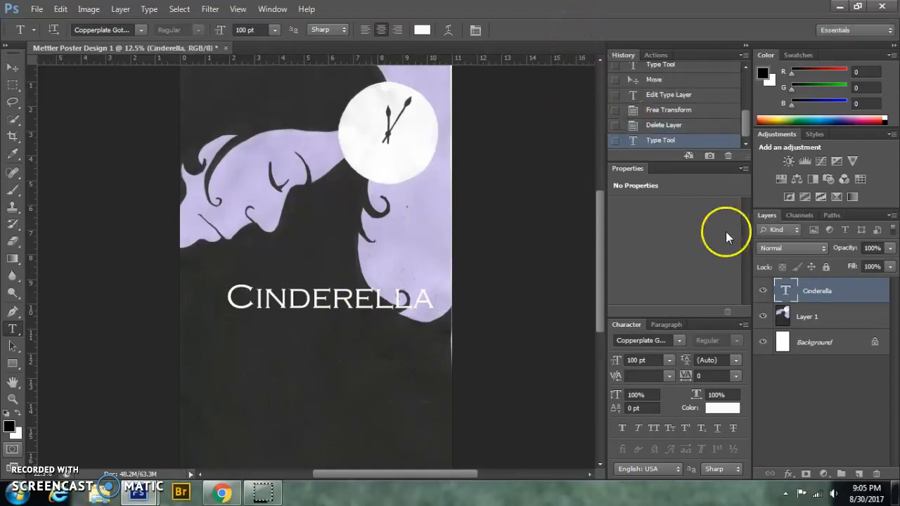
Step: Move the Cinderella title down onto the plain dark area below the purple hair
{"action": "left_click", "coordinate": [814, 301]}
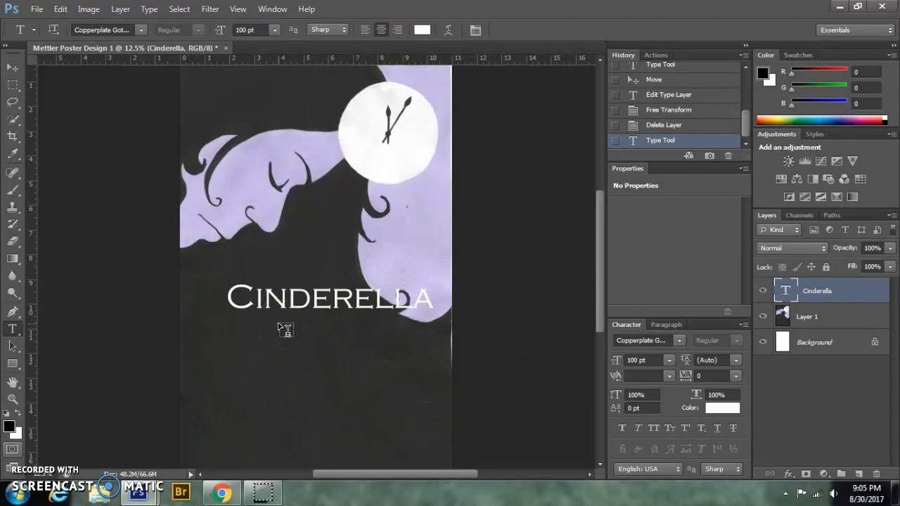
{"action": "left_click", "coordinate": [14, 69]}
{"action": "left_click_drag", "start_coordinate": [314, 299], "coordinate": [303, 349]}
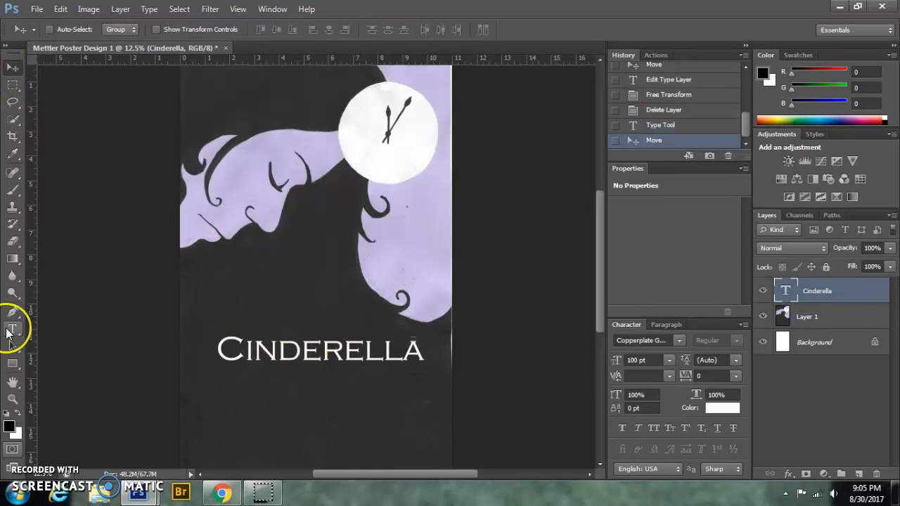
Step: Select the whole Cinderella title and change its font, trying Matura MT Script Capitals before settling on OCR A Std
{"action": "left_click_drag", "start_coordinate": [13, 333], "coordinate": [13, 332]}
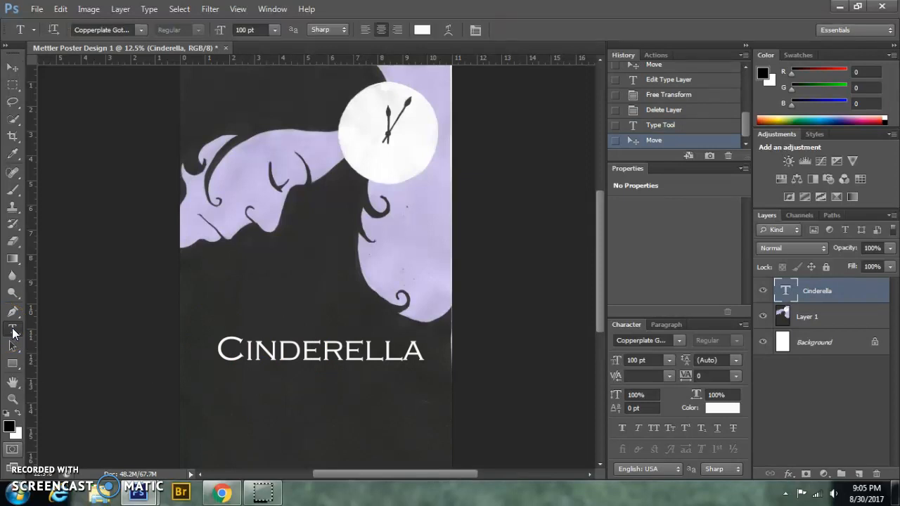
{"action": "left_click", "coordinate": [141, 29]}
{"action": "left_click", "coordinate": [141, 28]}
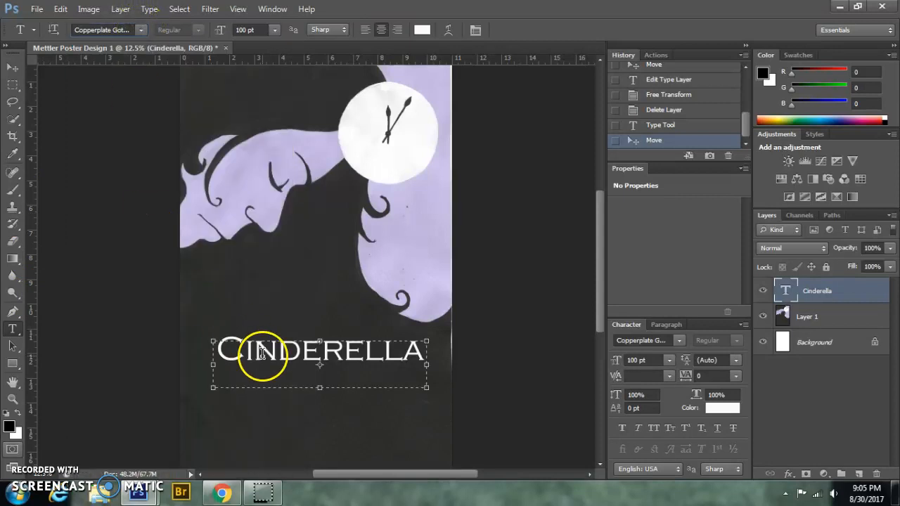
{"action": "left_click_drag", "start_coordinate": [218, 351], "coordinate": [422, 358]}
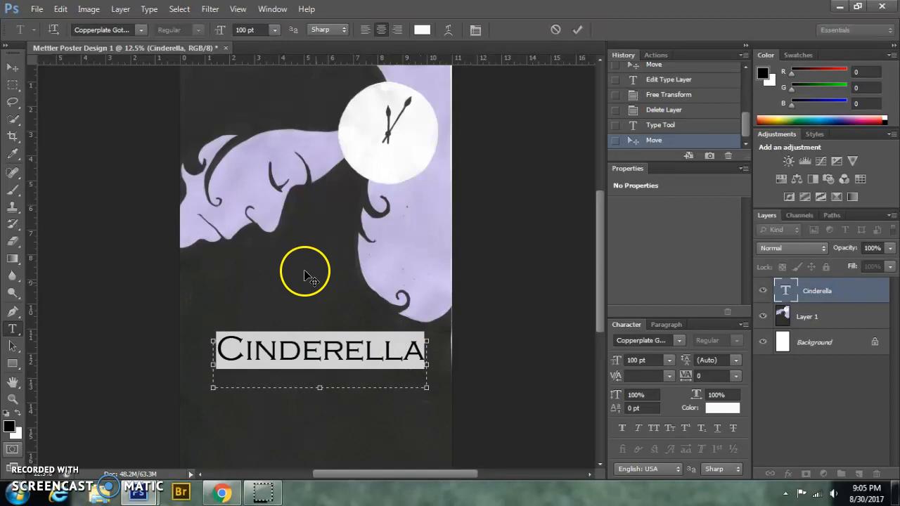
{"action": "left_click", "coordinate": [144, 30]}
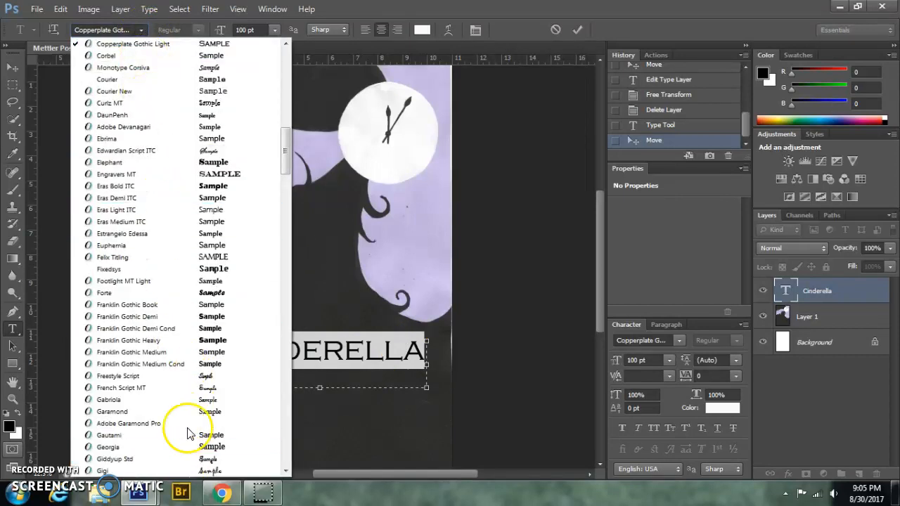
{"action": "left_click_drag", "start_coordinate": [287, 150], "coordinate": [285, 233]}
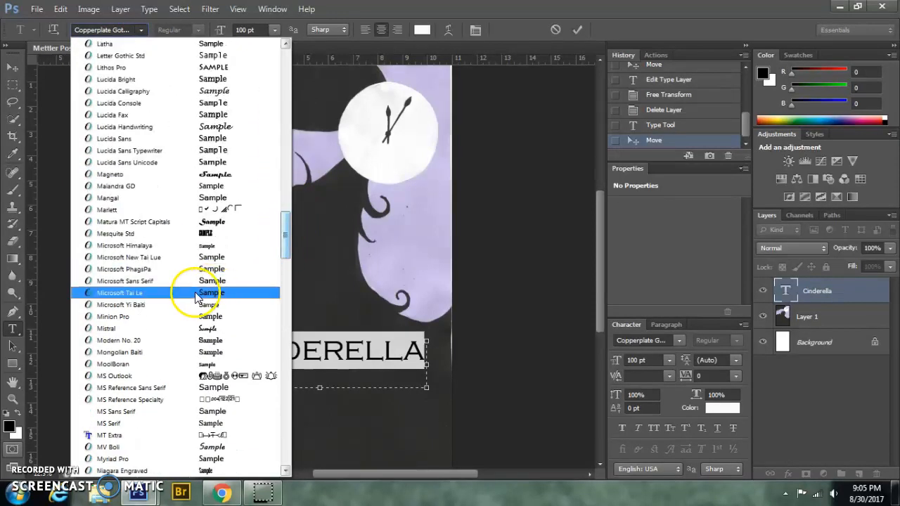
{"action": "left_click", "coordinate": [211, 221]}
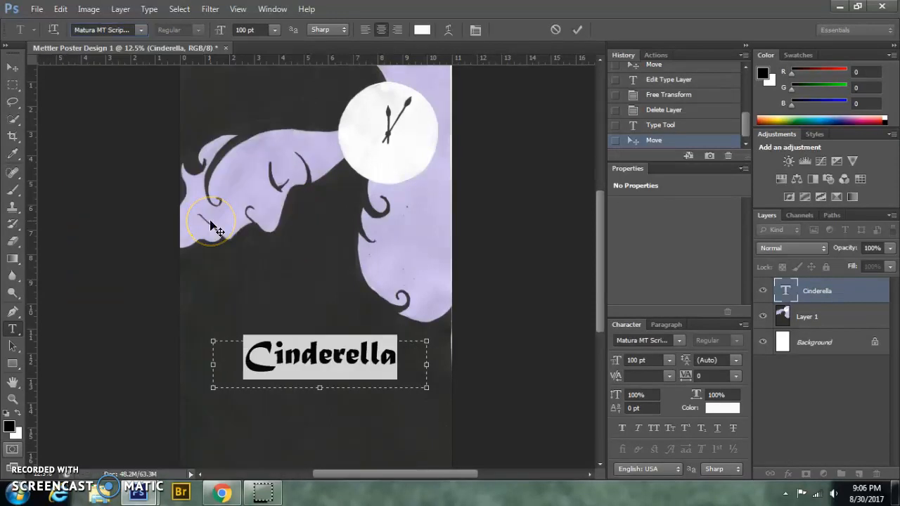
{"action": "left_click", "coordinate": [147, 31]}
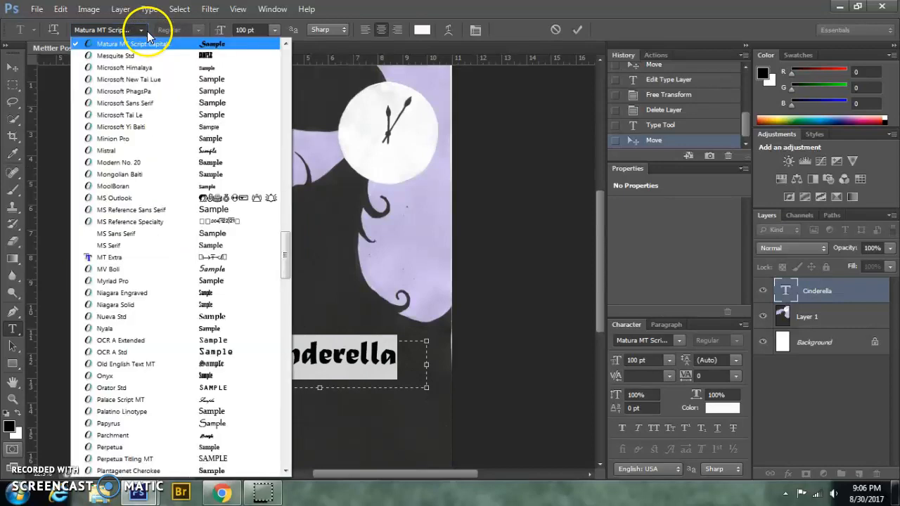
{"action": "left_click", "coordinate": [234, 353]}
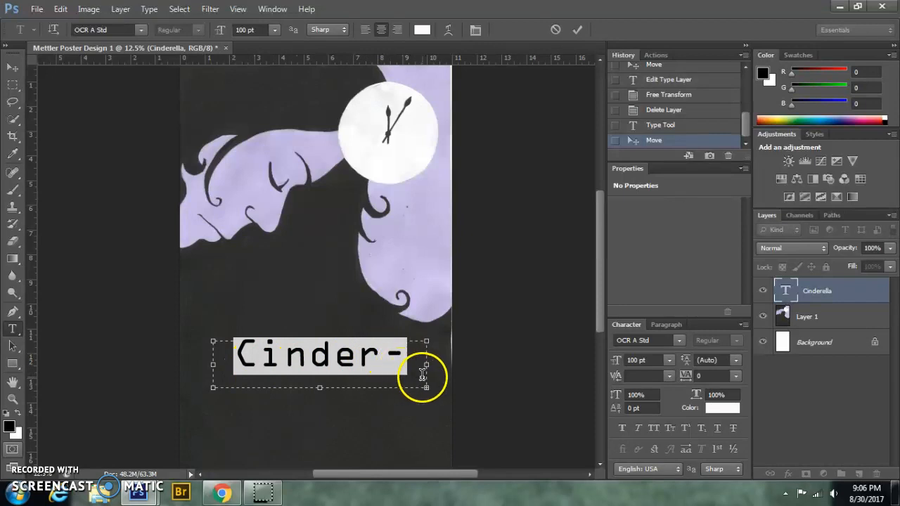
Step: Enlarge the title's text box until Cinderella fits on one line, and shift the title left so it lies fully within the poster
{"action": "left_click_drag", "start_coordinate": [427, 364], "coordinate": [500, 361]}
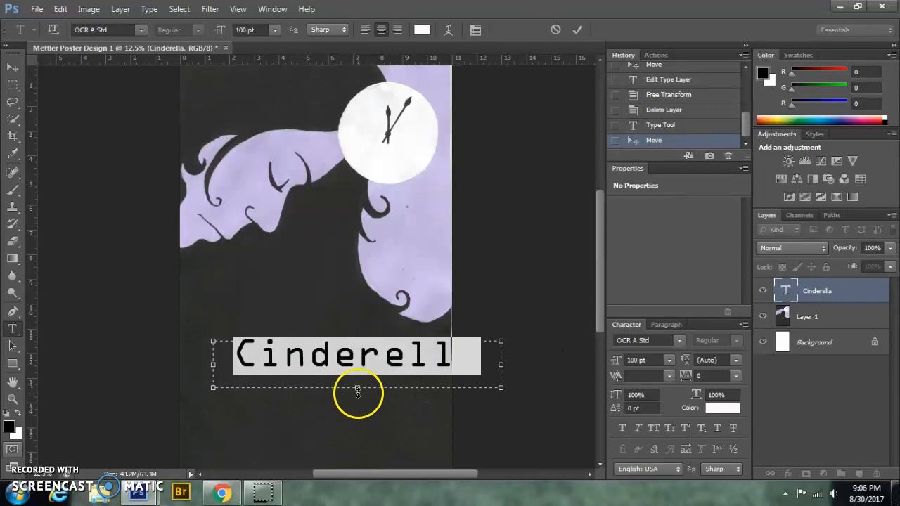
{"action": "left_click_drag", "start_coordinate": [357, 388], "coordinate": [357, 406]}
{"action": "left_click_drag", "start_coordinate": [501, 373], "coordinate": [524, 375]}
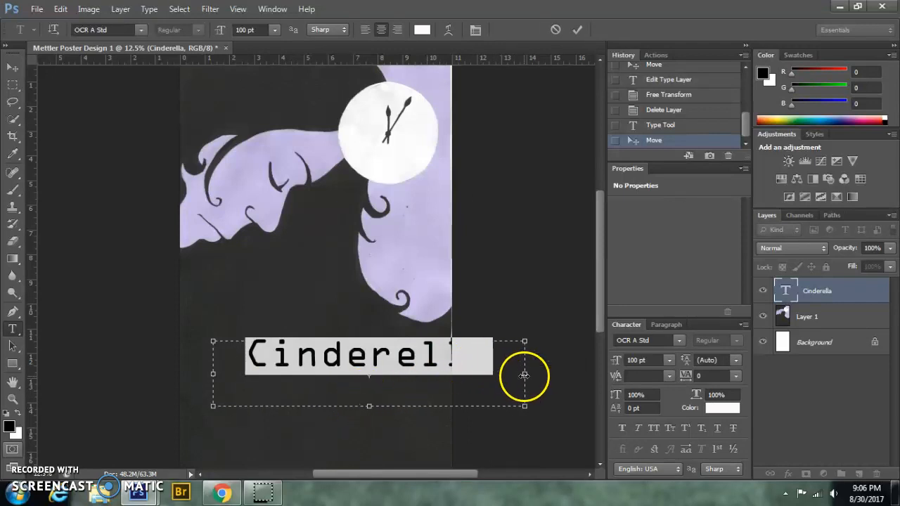
{"action": "left_click", "coordinate": [13, 67]}
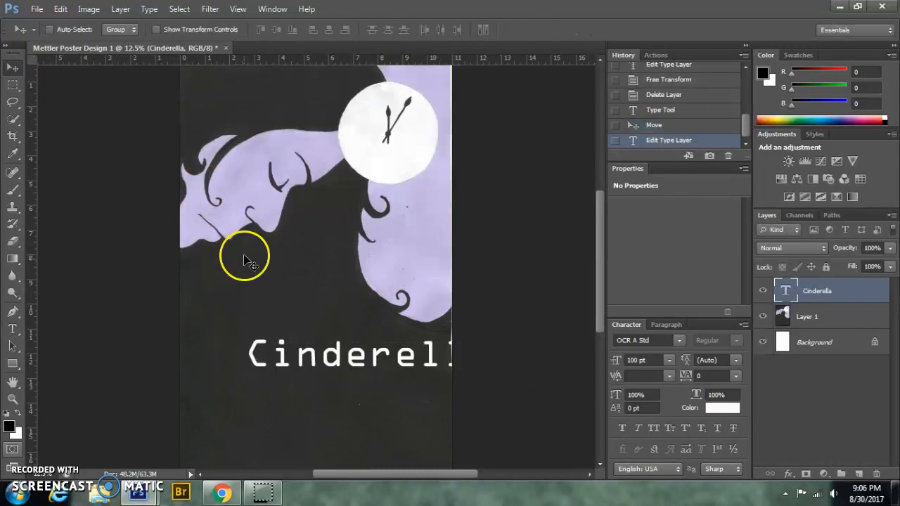
{"action": "left_click_drag", "start_coordinate": [320, 368], "coordinate": [263, 366]}
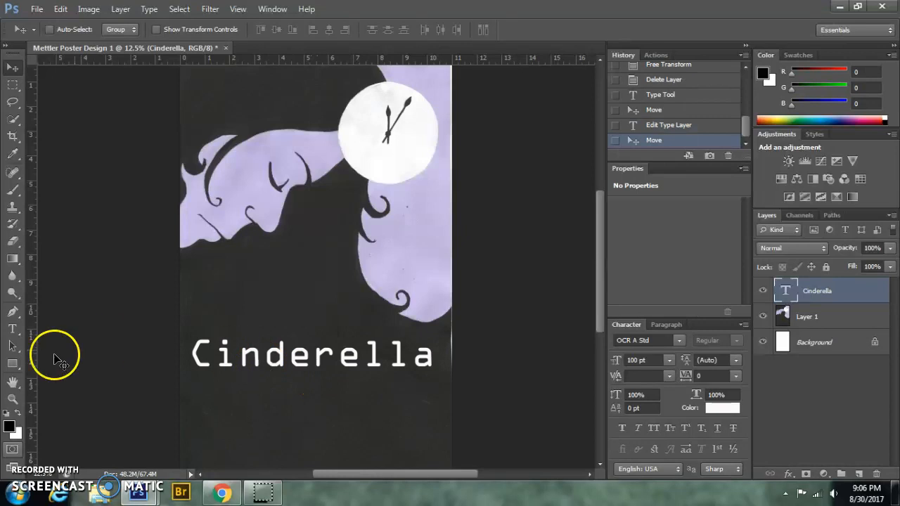
Step: Select the full Cinderella text and set its size to 72 pt
{"action": "left_click", "coordinate": [12, 328]}
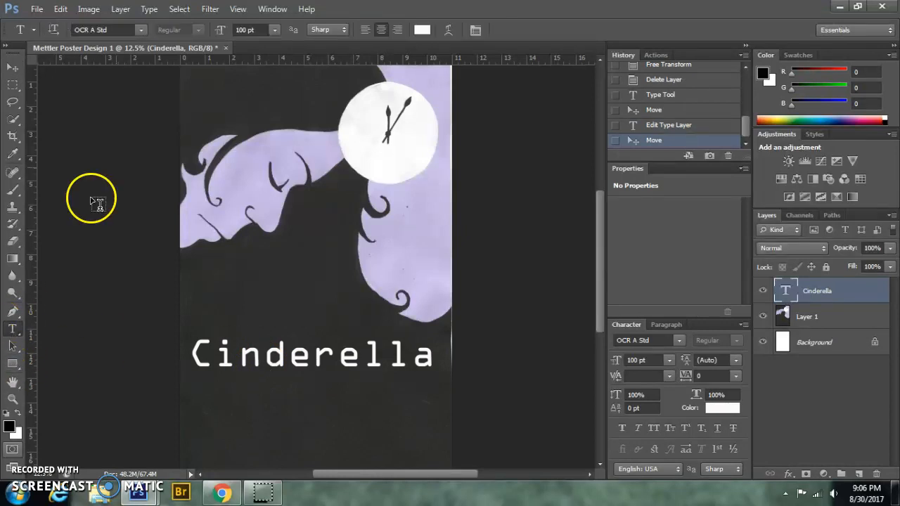
{"action": "left_click", "coordinate": [141, 29]}
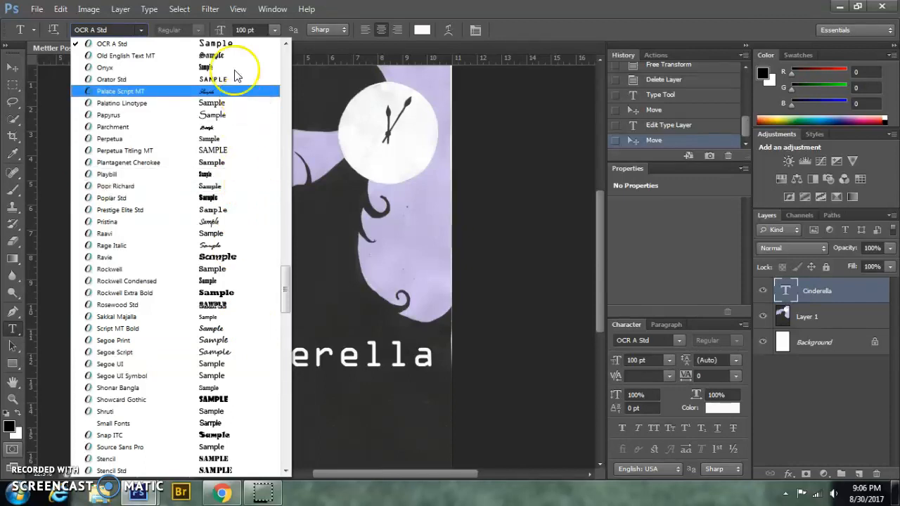
{"action": "left_click", "coordinate": [476, 148]}
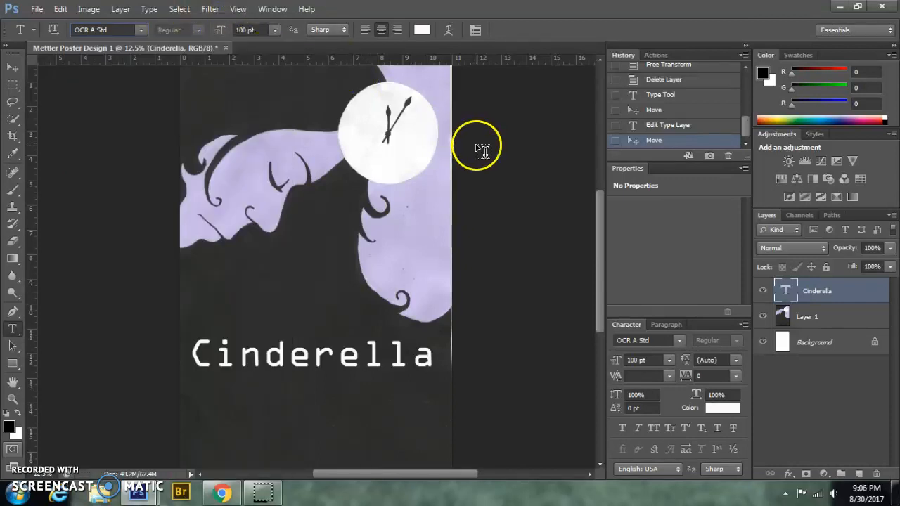
{"action": "left_click", "coordinate": [331, 330]}
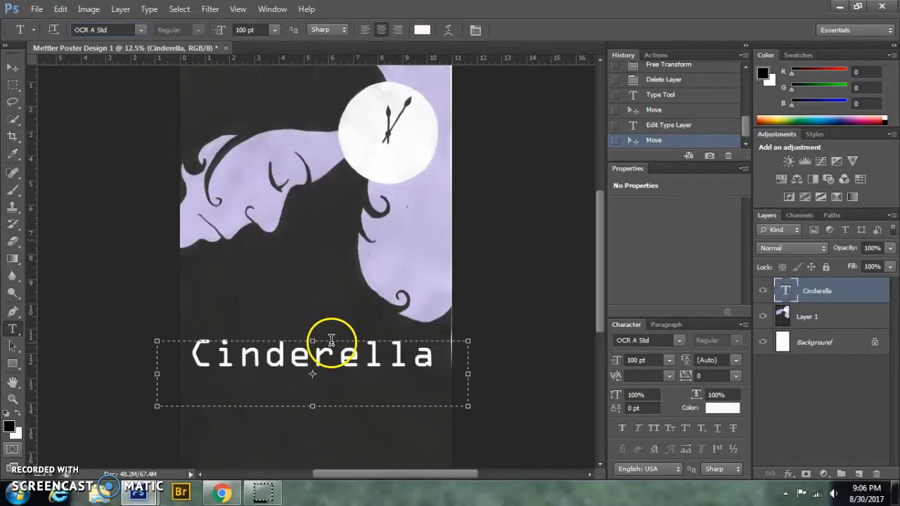
{"action": "left_click_drag", "start_coordinate": [192, 344], "coordinate": [434, 366]}
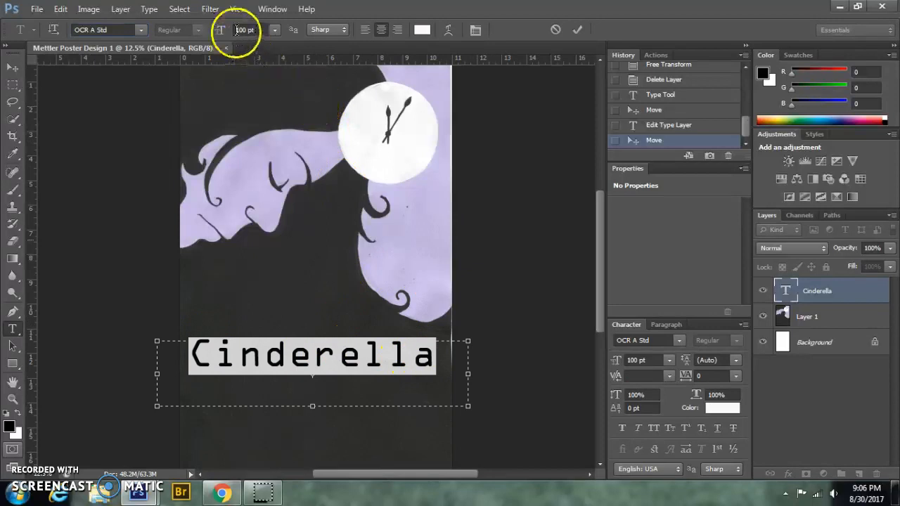
{"action": "left_click", "coordinate": [274, 31]}
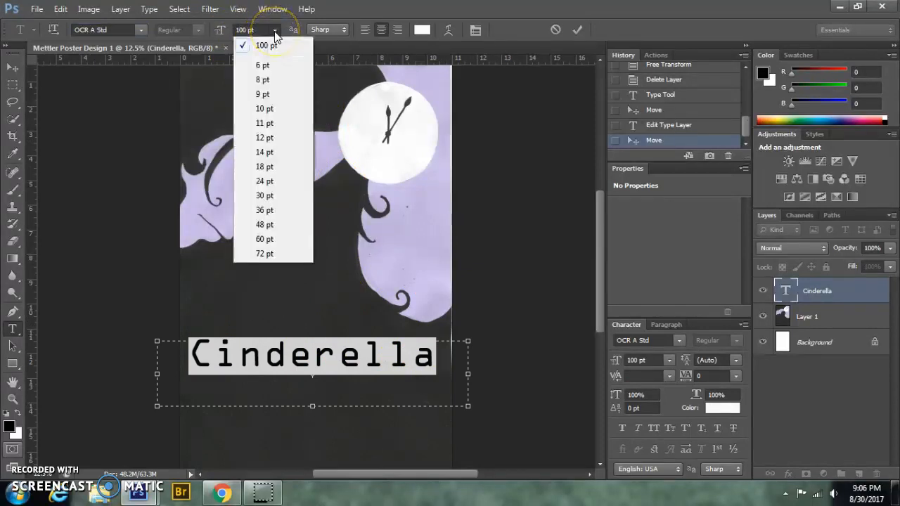
{"action": "left_click", "coordinate": [274, 253]}
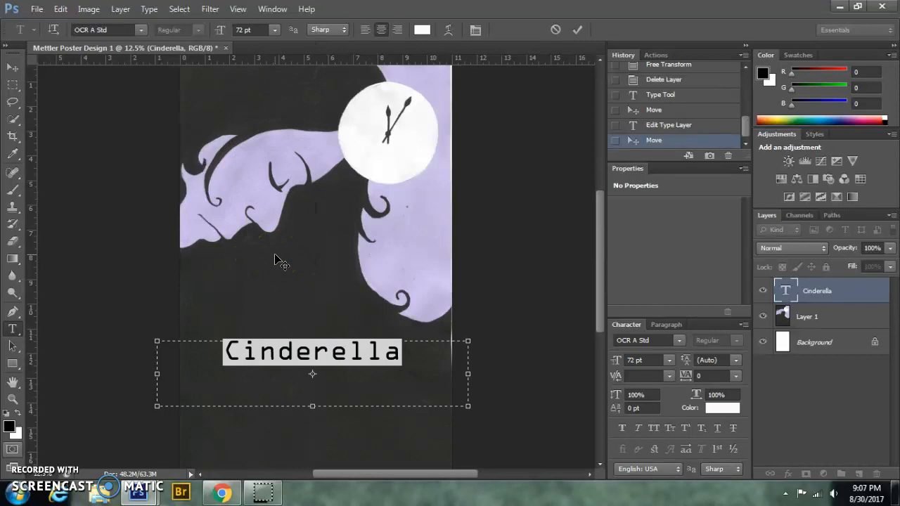
Step: Try the Cinderella title at 120 pt and set its size back to 100 pt
{"action": "left_click", "coordinate": [249, 31]}
{"action": "left_click", "coordinate": [221, 30]}
{"action": "type", "text": "120"}
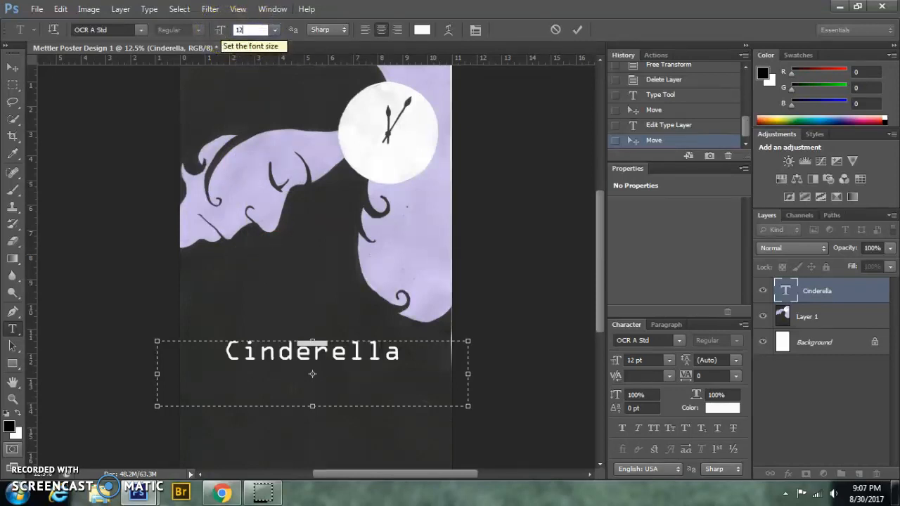
{"action": "left_click", "coordinate": [222, 31]}
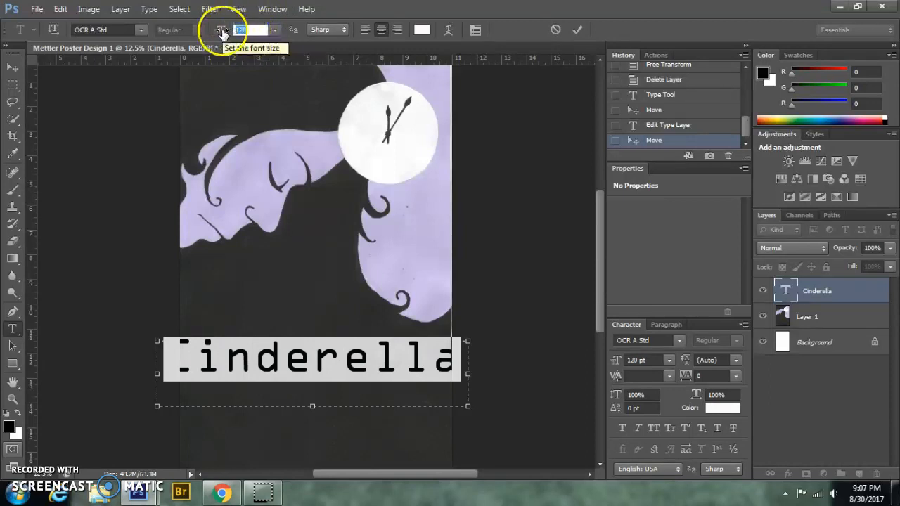
{"action": "type", "text": "100"}
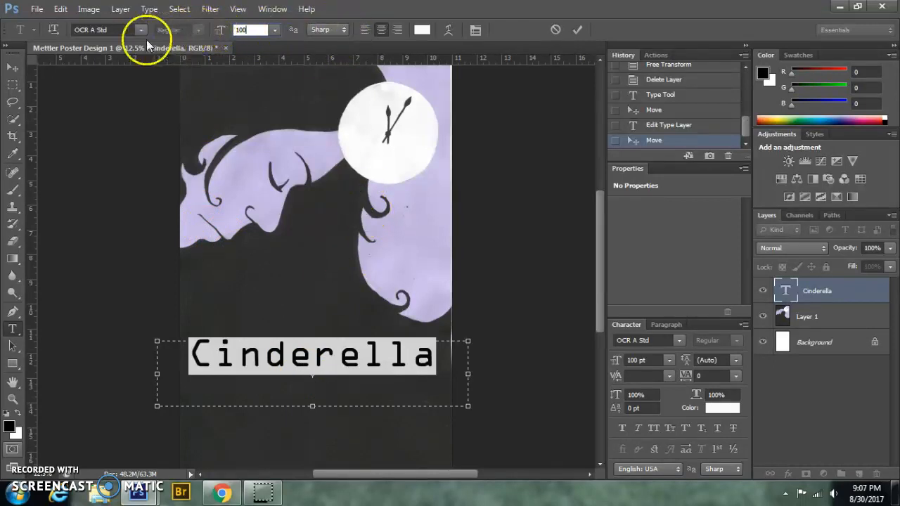
Step: Try left and right alignment on the Cinderella title and return it to centered
{"action": "left_click", "coordinate": [365, 28]}
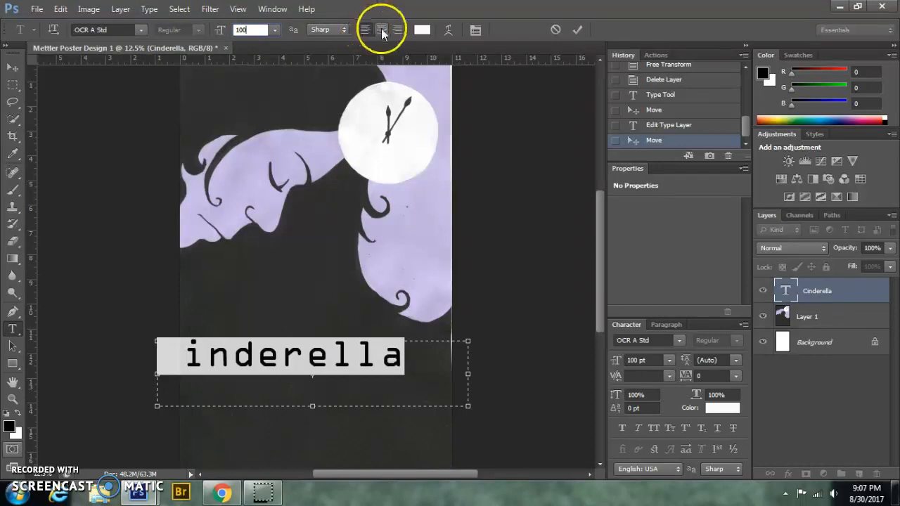
{"action": "left_click", "coordinate": [381, 28]}
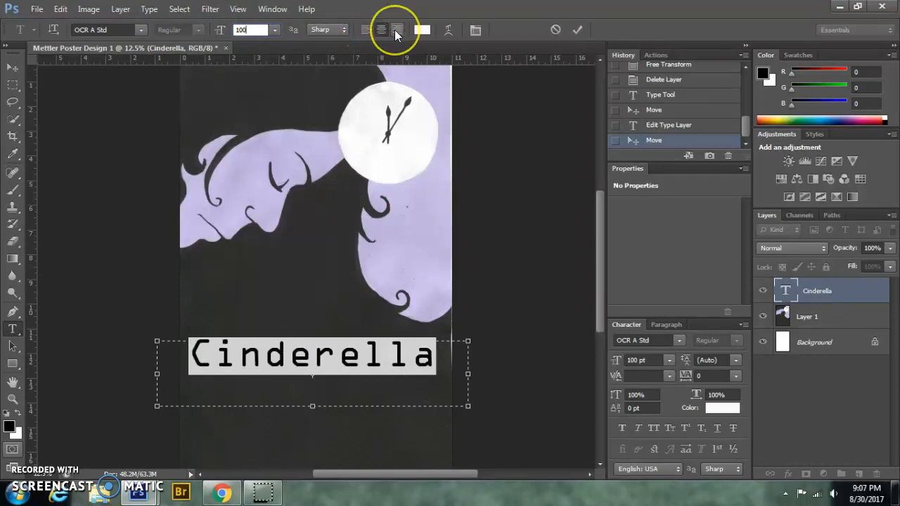
{"action": "left_click", "coordinate": [396, 28]}
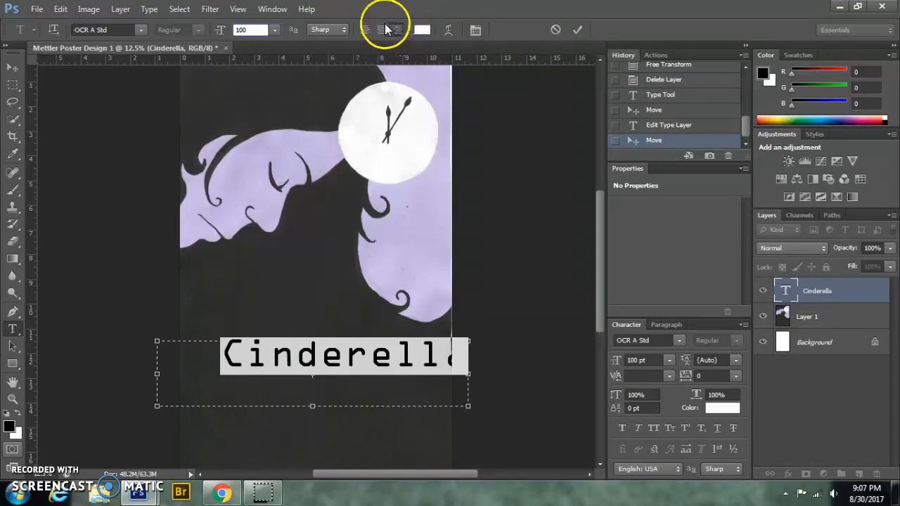
{"action": "left_click", "coordinate": [385, 29]}
Step: Try muted red, dark brown and warm gray shades as the Cinderella title's text color
{"action": "left_click", "coordinate": [419, 34]}
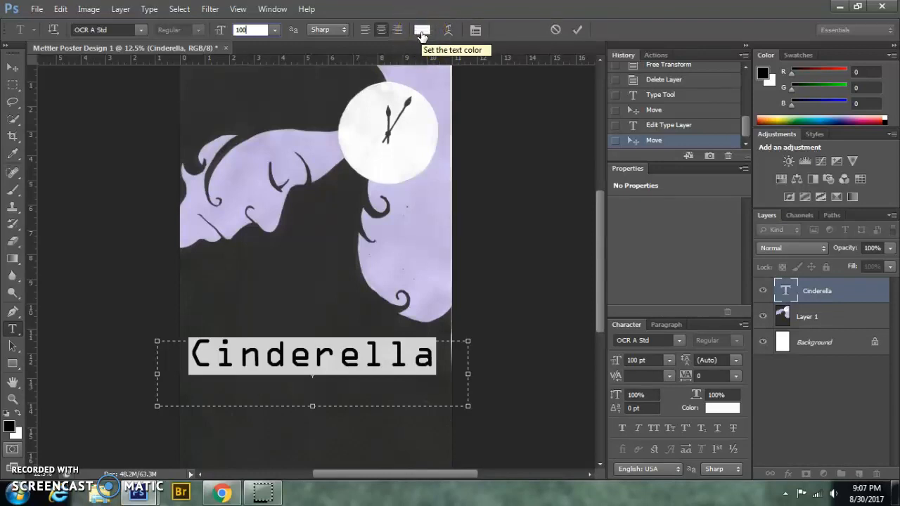
{"action": "left_click", "coordinate": [421, 34]}
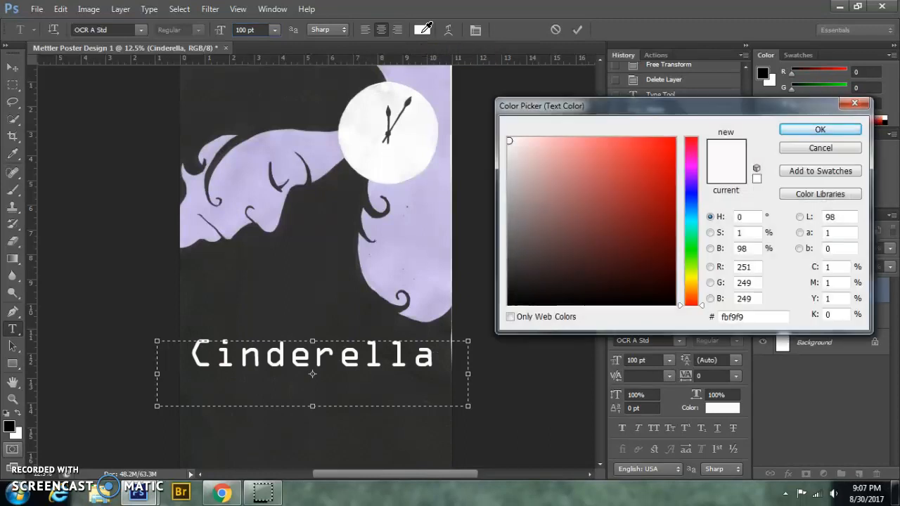
{"action": "left_click", "coordinate": [582, 206]}
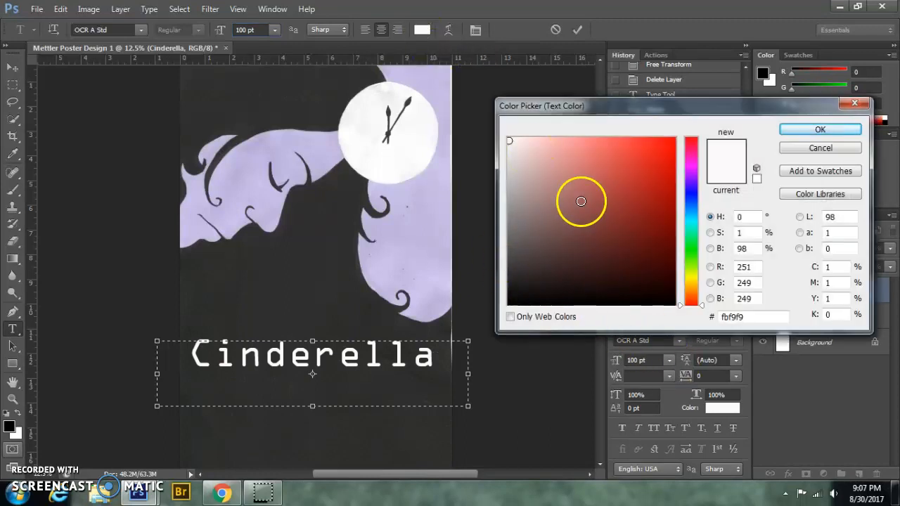
{"action": "left_click", "coordinate": [559, 242]}
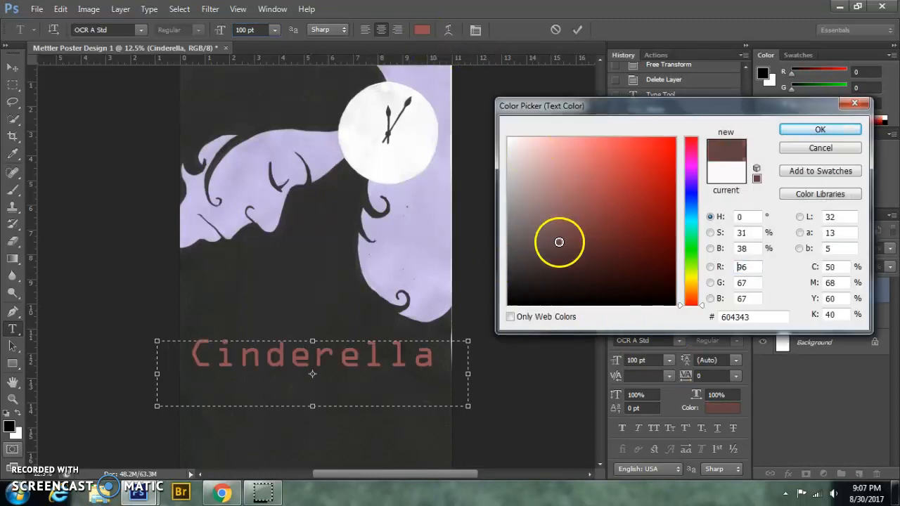
{"action": "left_click", "coordinate": [531, 261]}
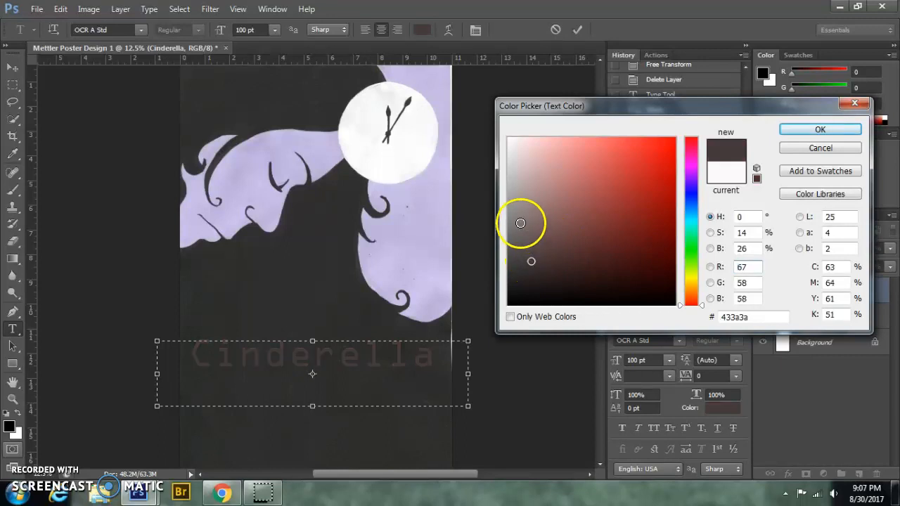
{"action": "left_click", "coordinate": [520, 223]}
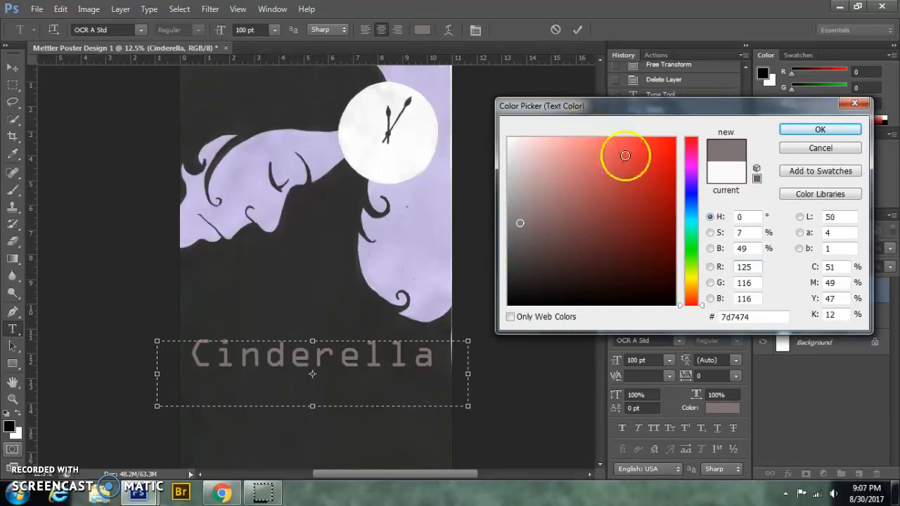
Step: Try blue and purple shades for the Cinderella title and cancel the text color change
{"action": "left_click", "coordinate": [692, 209]}
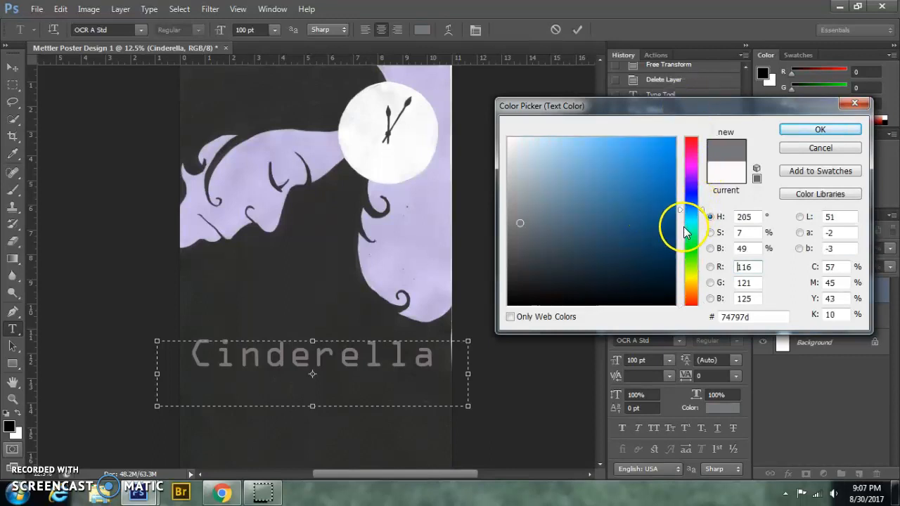
{"action": "left_click", "coordinate": [571, 206]}
{"action": "left_click", "coordinate": [568, 265]}
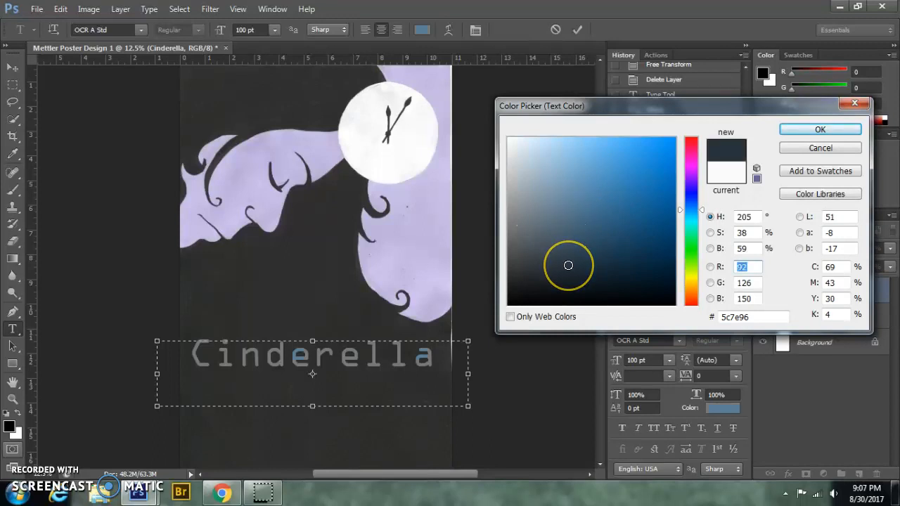
{"action": "left_click", "coordinate": [660, 265]}
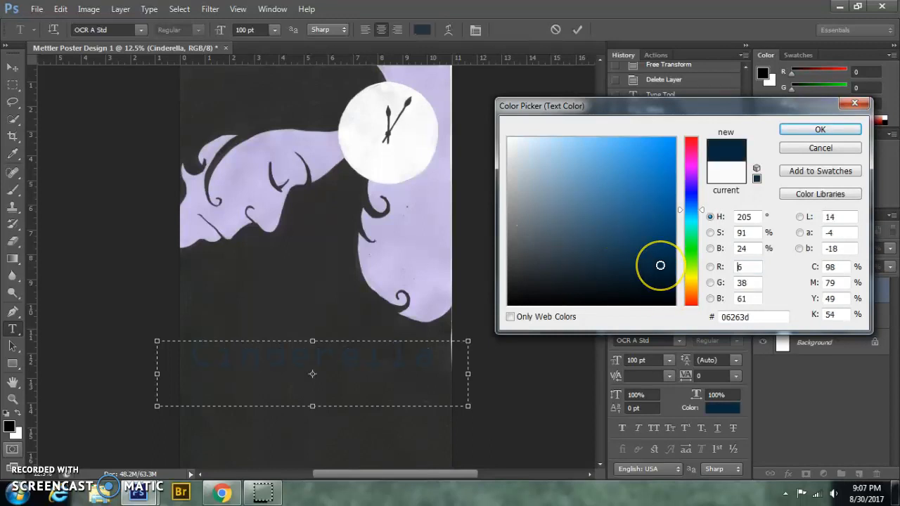
{"action": "left_click_drag", "start_coordinate": [692, 239], "coordinate": [690, 164]}
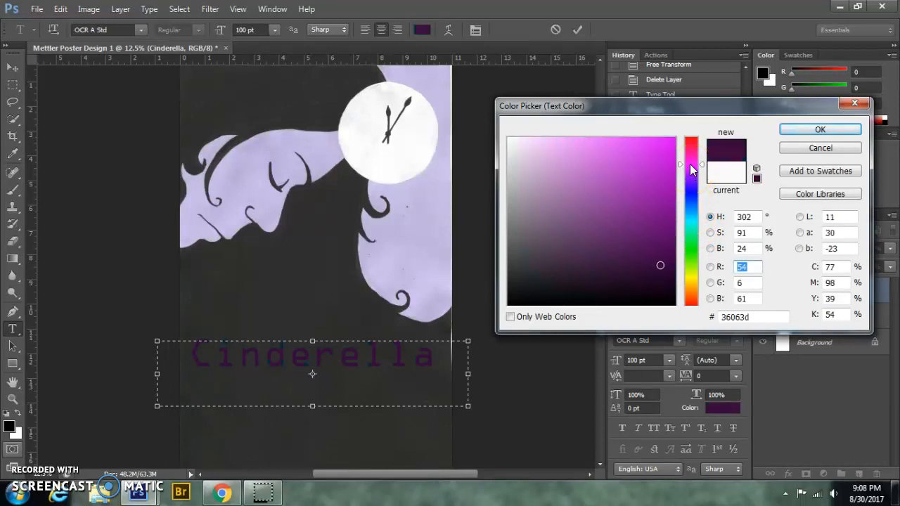
{"action": "left_click_drag", "start_coordinate": [606, 196], "coordinate": [544, 197]}
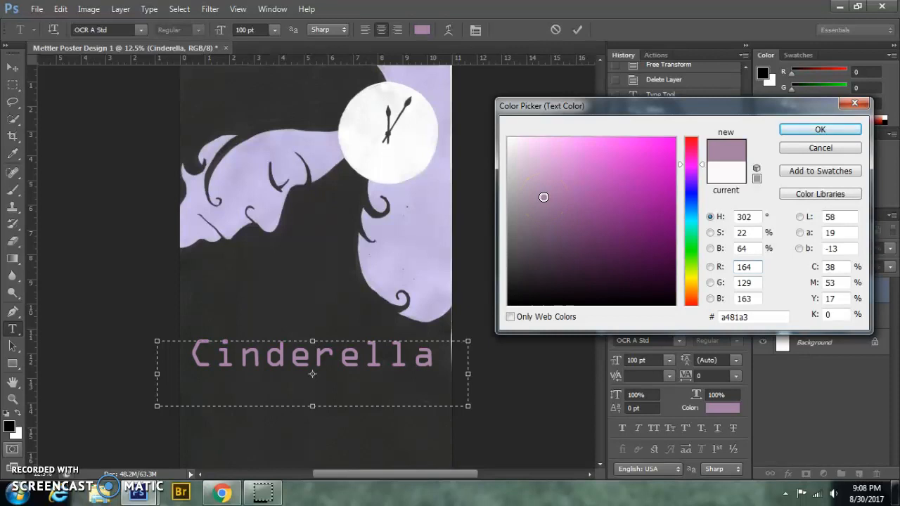
{"action": "left_click", "coordinate": [849, 149]}
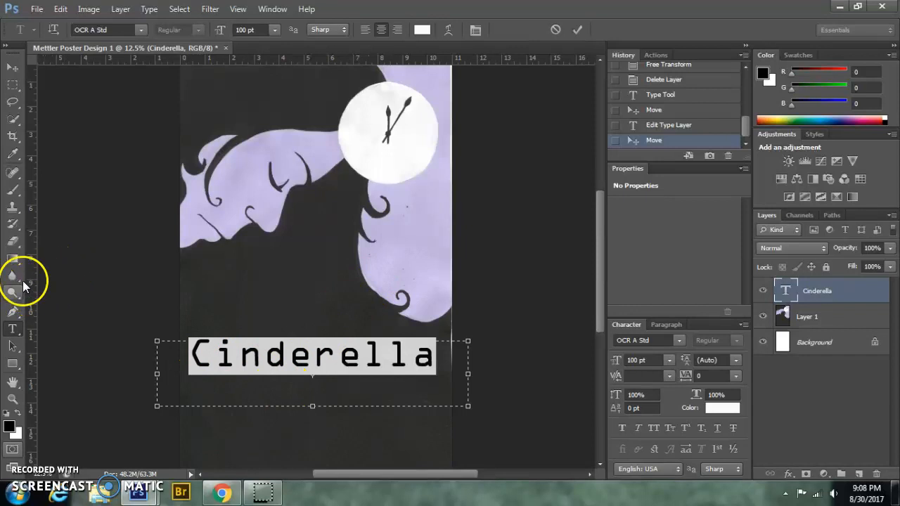
Step: Sample the lavender of the hair below the clock as the foreground color with the Eyedropper
{"action": "left_click", "coordinate": [15, 159]}
{"action": "left_click", "coordinate": [63, 152]}
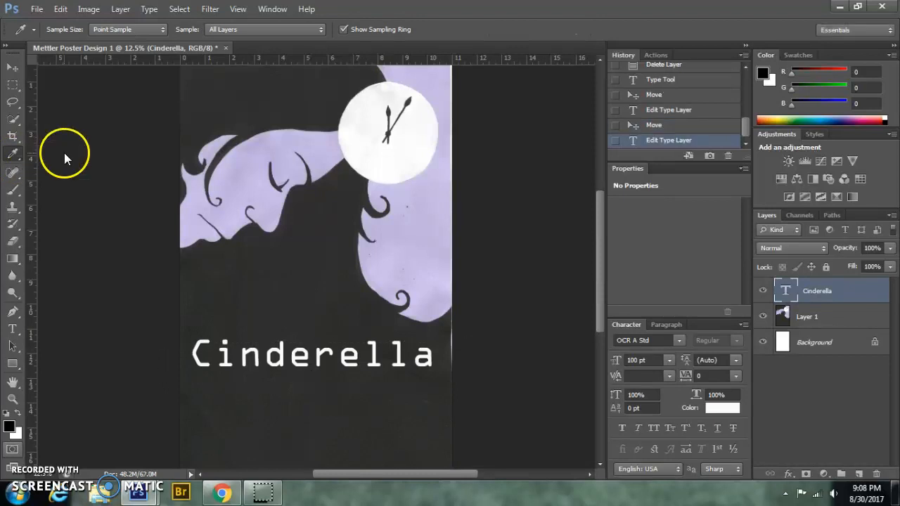
{"action": "left_click", "coordinate": [425, 227]}
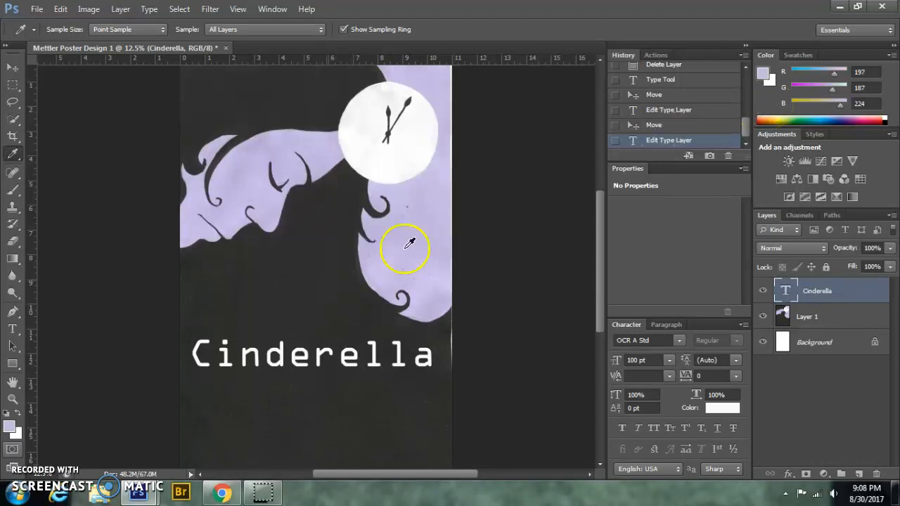
Step: Recolor the full Cinderella title with the sampled lavender c5bbe0 and commit the text edit
{"action": "left_click_drag", "start_coordinate": [10, 338], "coordinate": [54, 331]}
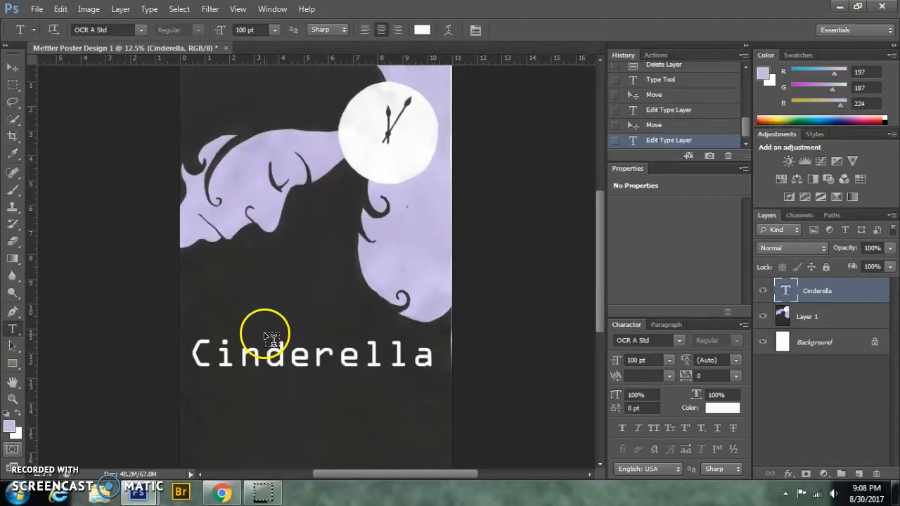
{"action": "left_click", "coordinate": [207, 352]}
{"action": "left_click_drag", "start_coordinate": [193, 352], "coordinate": [428, 355]}
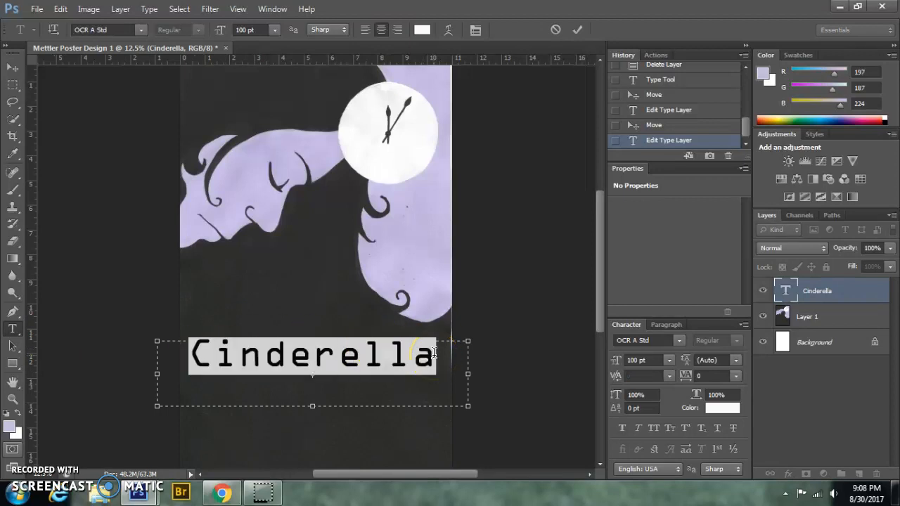
{"action": "left_click", "coordinate": [764, 74]}
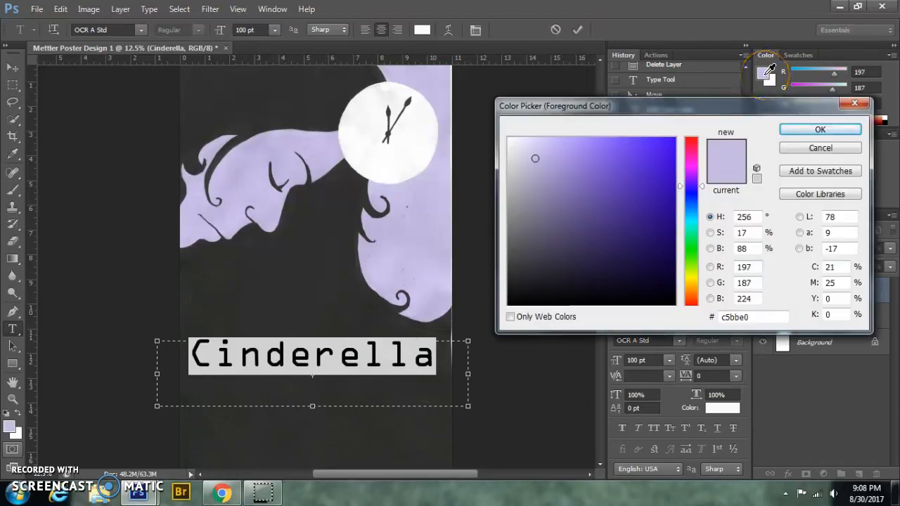
{"action": "left_click", "coordinate": [794, 131]}
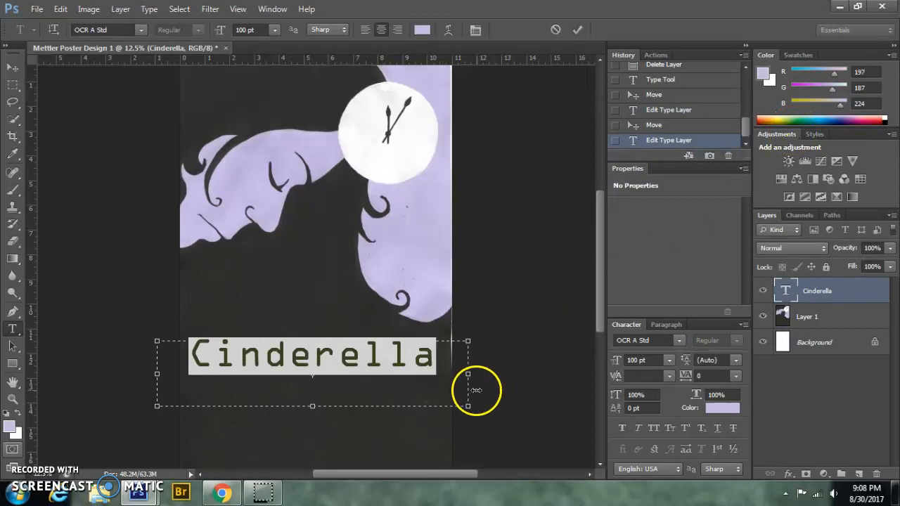
{"action": "left_click", "coordinate": [763, 73]}
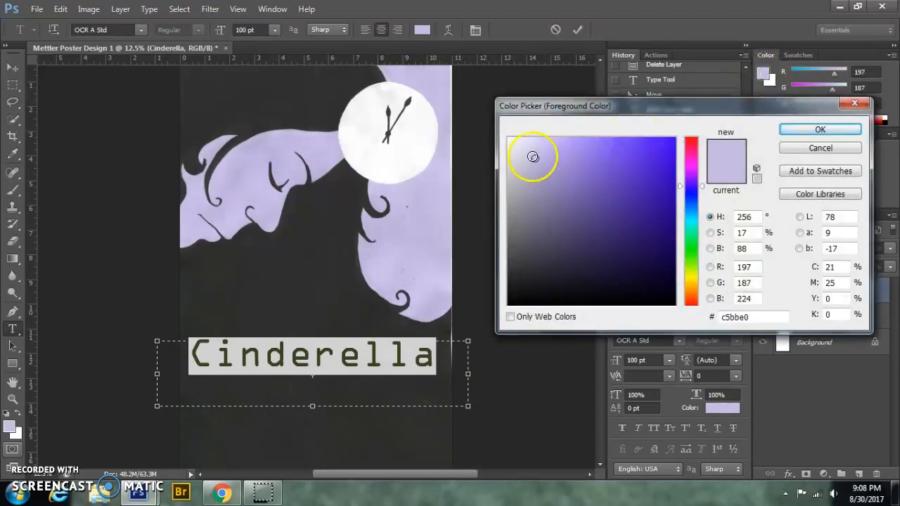
{"action": "left_click", "coordinate": [842, 129]}
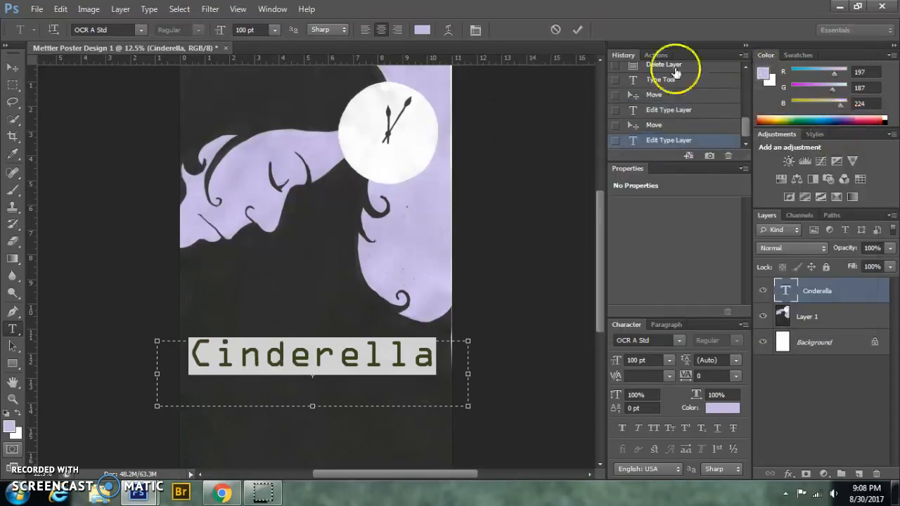
{"action": "left_click", "coordinate": [577, 29]}
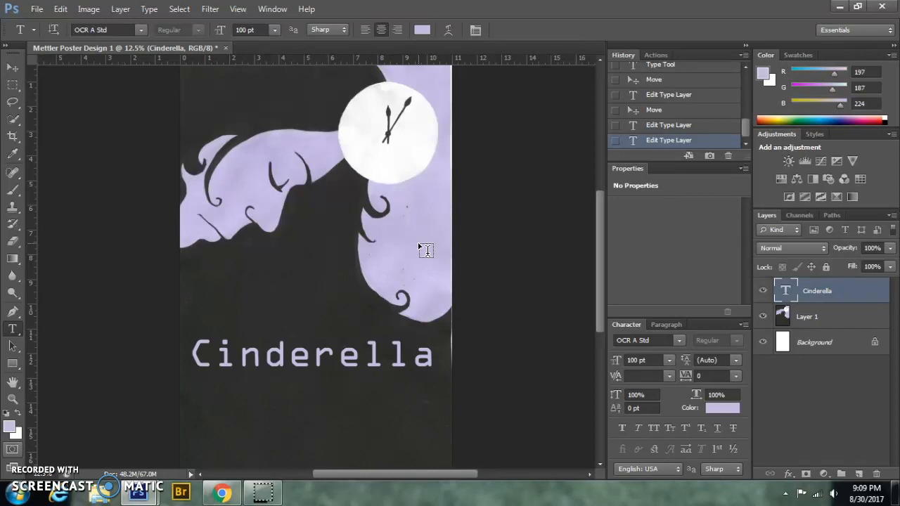
Step: Warp the Cinderella title with a horizontal Arc, setting bend to -47%, horizontal distortion to -7% and vertical distortion to +52%
{"action": "left_click", "coordinate": [387, 116]}
{"action": "left_click", "coordinate": [453, 30]}
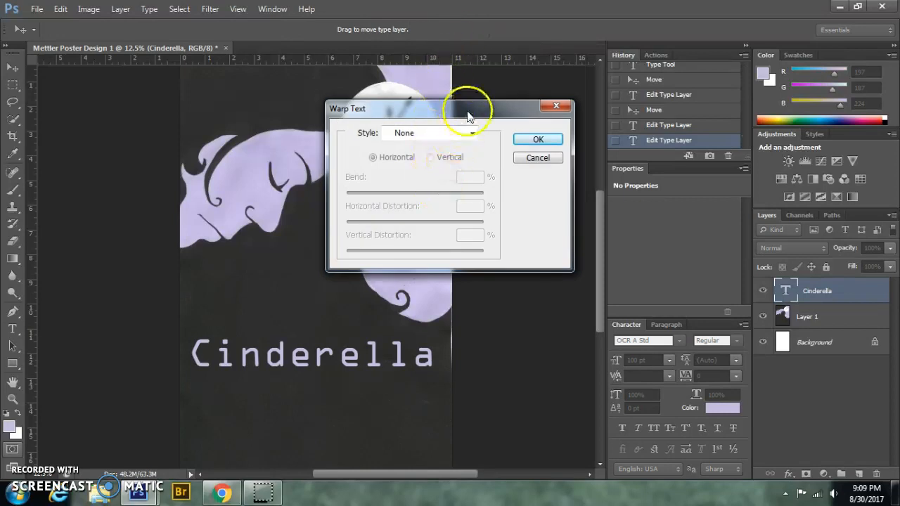
{"action": "left_click", "coordinate": [471, 135]}
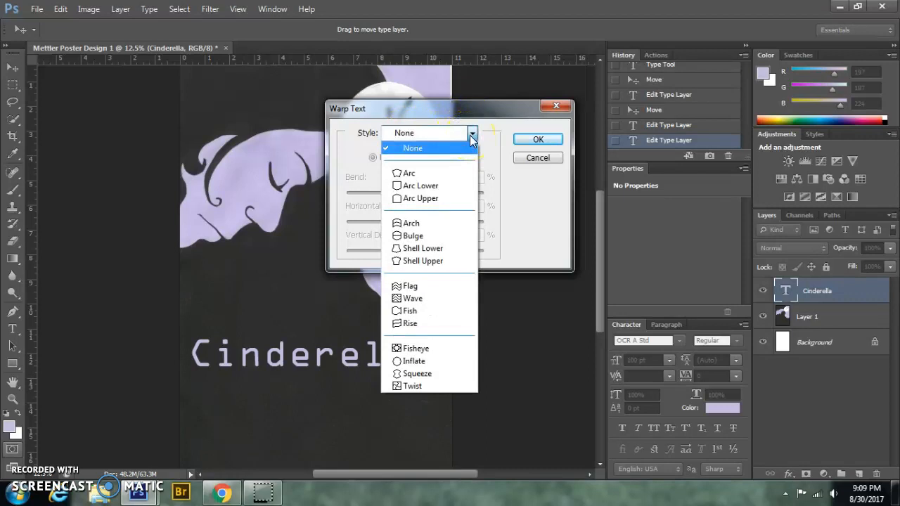
{"action": "left_click", "coordinate": [449, 174]}
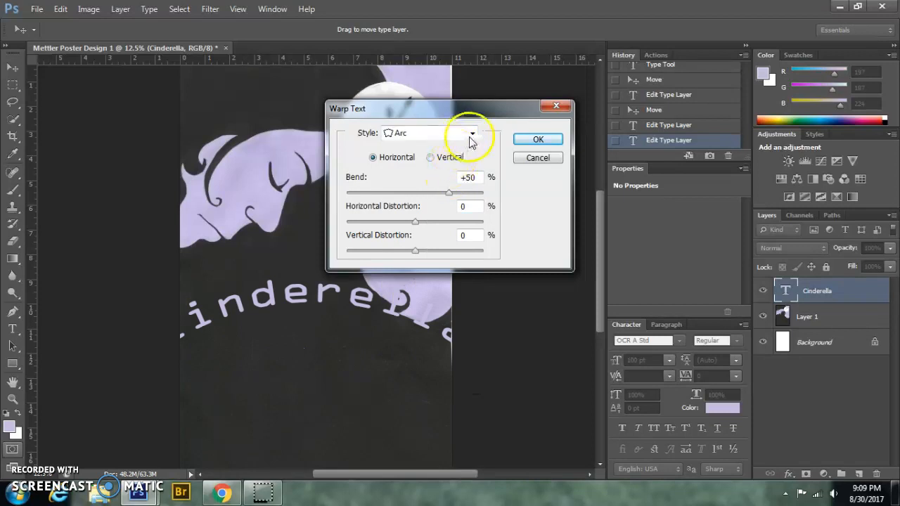
{"action": "left_click_drag", "start_coordinate": [448, 195], "coordinate": [417, 197]}
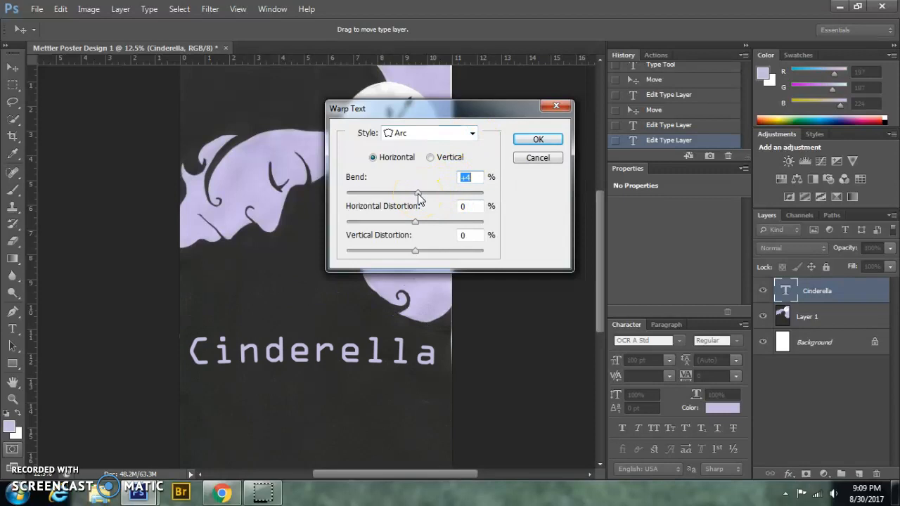
{"action": "left_click_drag", "start_coordinate": [418, 197], "coordinate": [450, 256]}
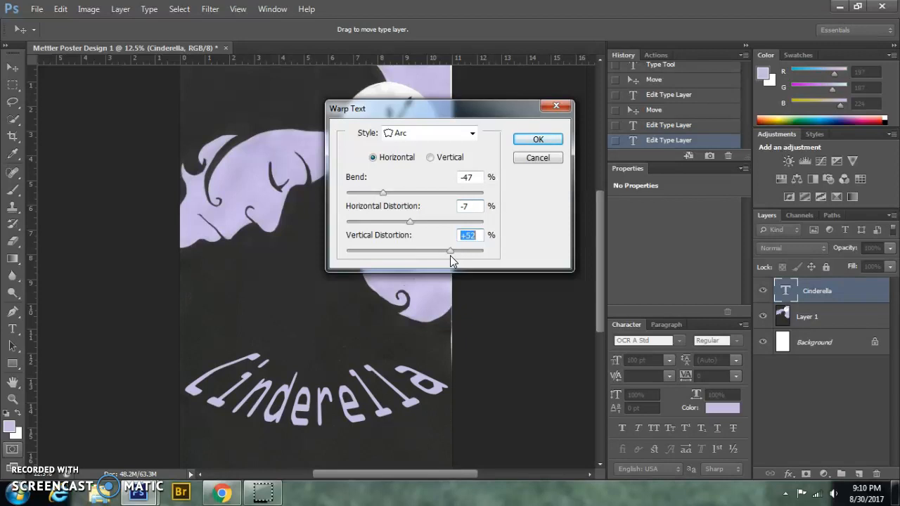
Step: Try the Bulge and Flag warp styles on the title, switching Flag to vertical and back to horizontal
{"action": "left_click", "coordinate": [472, 135]}
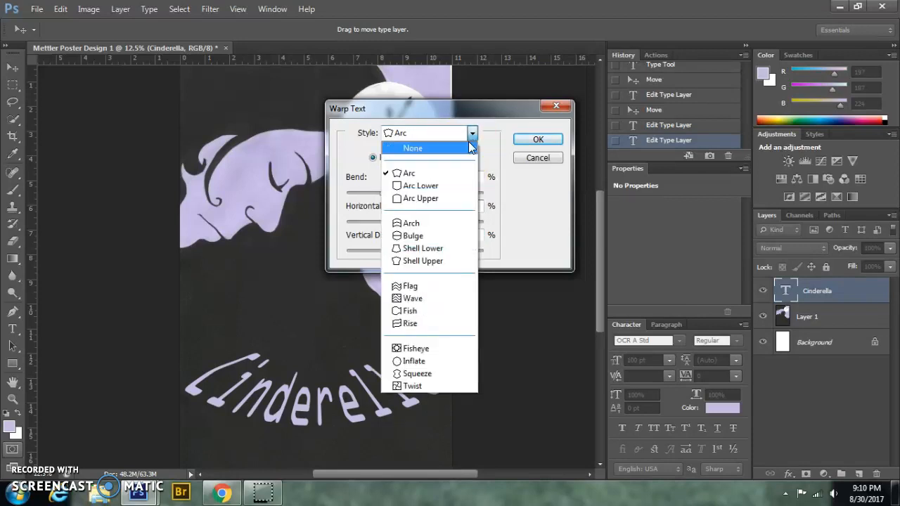
{"action": "left_click", "coordinate": [465, 241]}
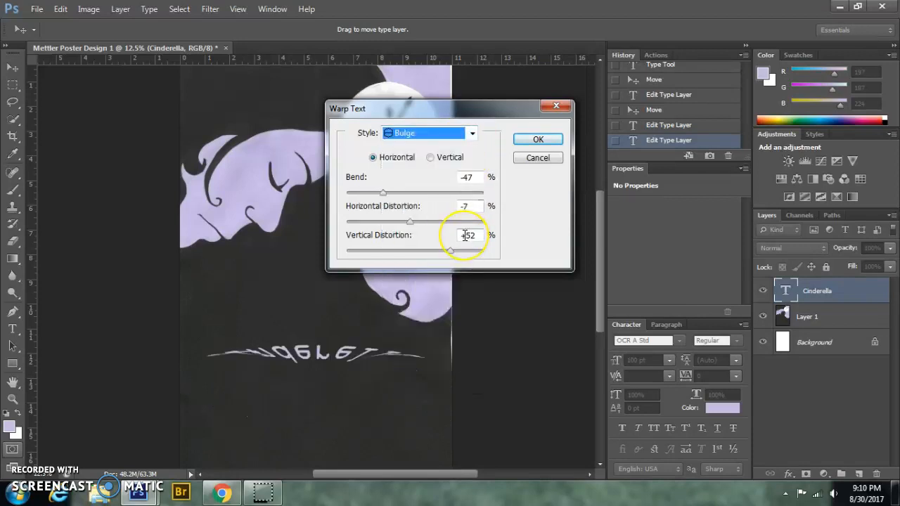
{"action": "left_click", "coordinate": [473, 134]}
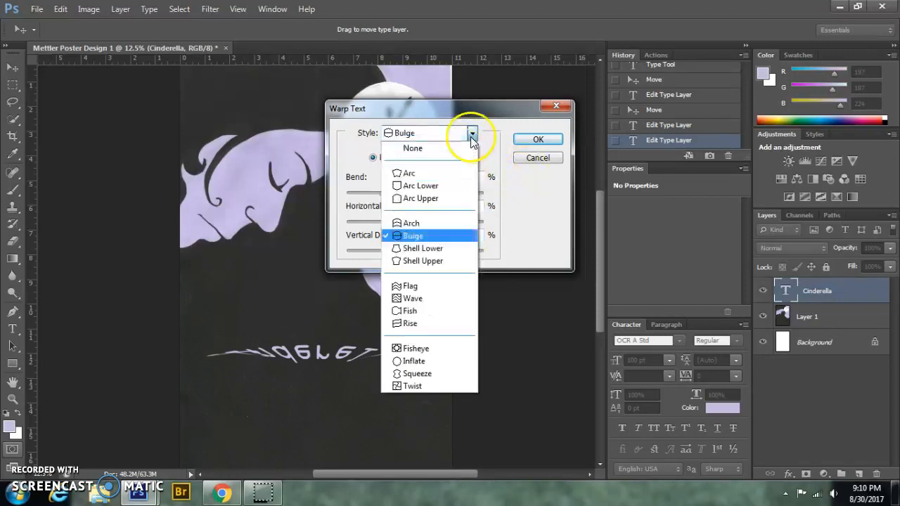
{"action": "left_click", "coordinate": [420, 286]}
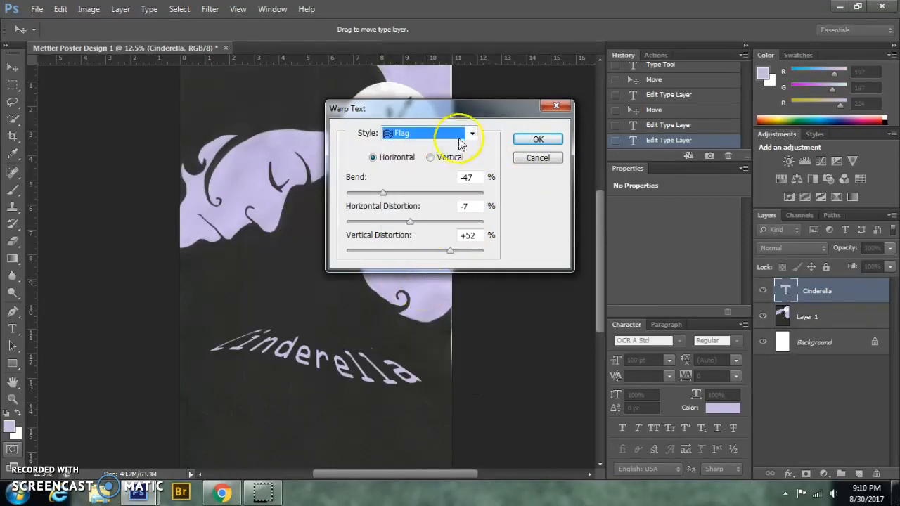
{"action": "left_click", "coordinate": [431, 159]}
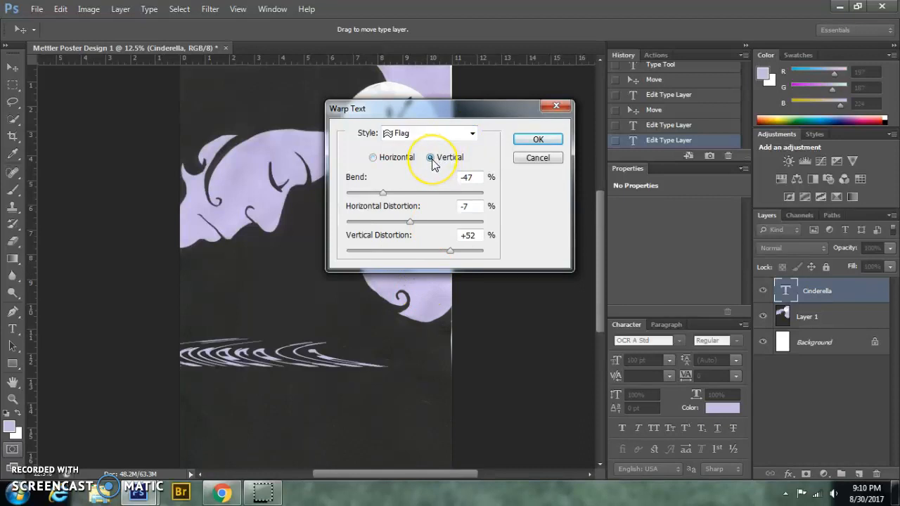
{"action": "left_click", "coordinate": [373, 159]}
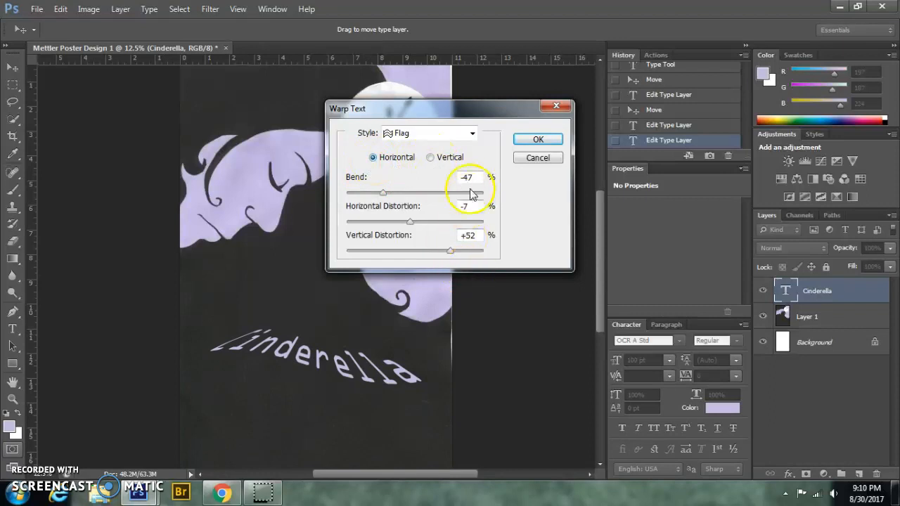
Step: Warp the Cinderella title with a horizontal Squeeze, setting horizontal distortion to +58% and vertical distortion to -8%, and apply it
{"action": "left_click", "coordinate": [472, 133]}
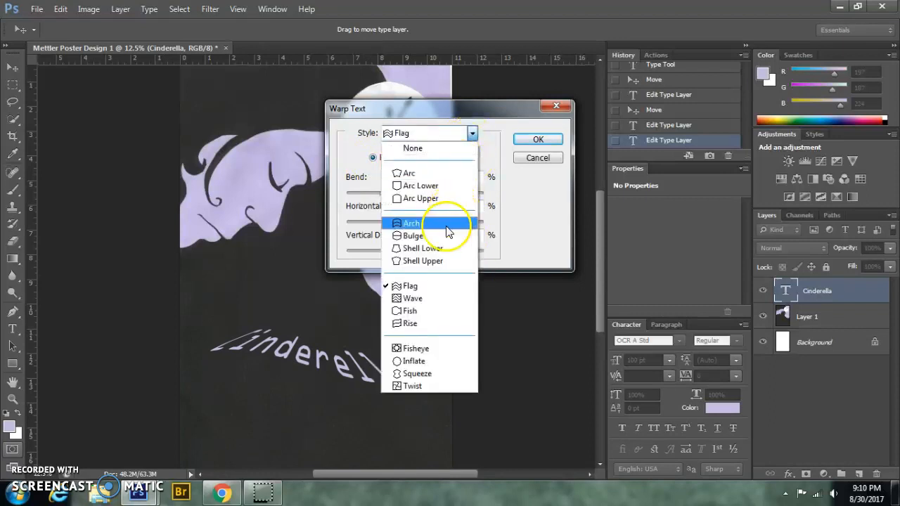
{"action": "left_click", "coordinate": [419, 373]}
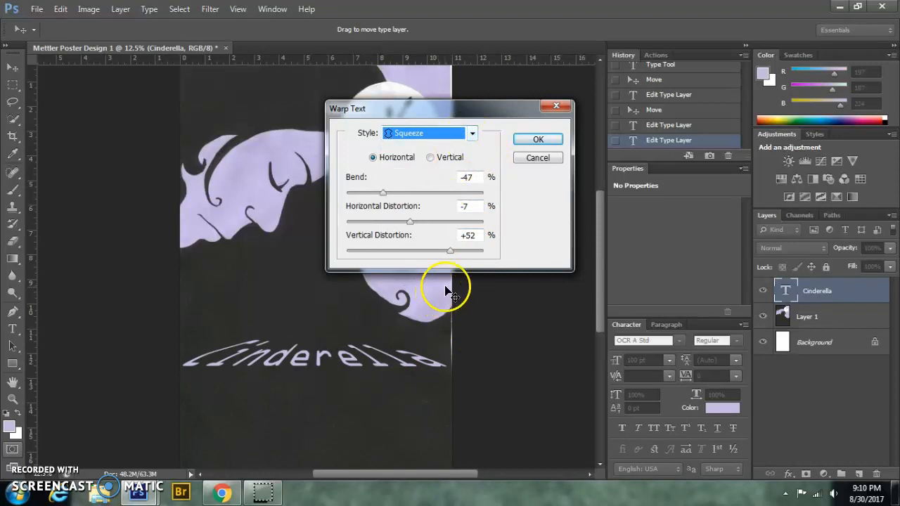
{"action": "left_click_drag", "start_coordinate": [447, 254], "coordinate": [454, 224]}
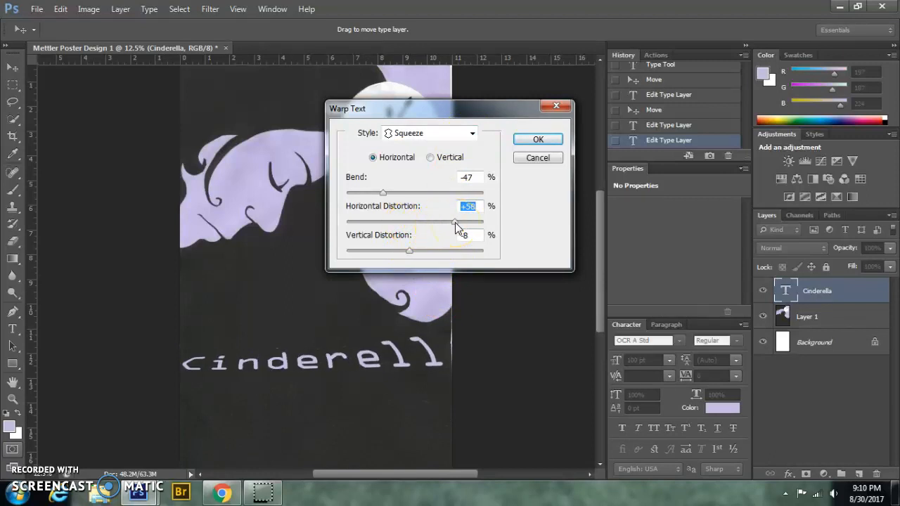
{"action": "left_click", "coordinate": [537, 141]}
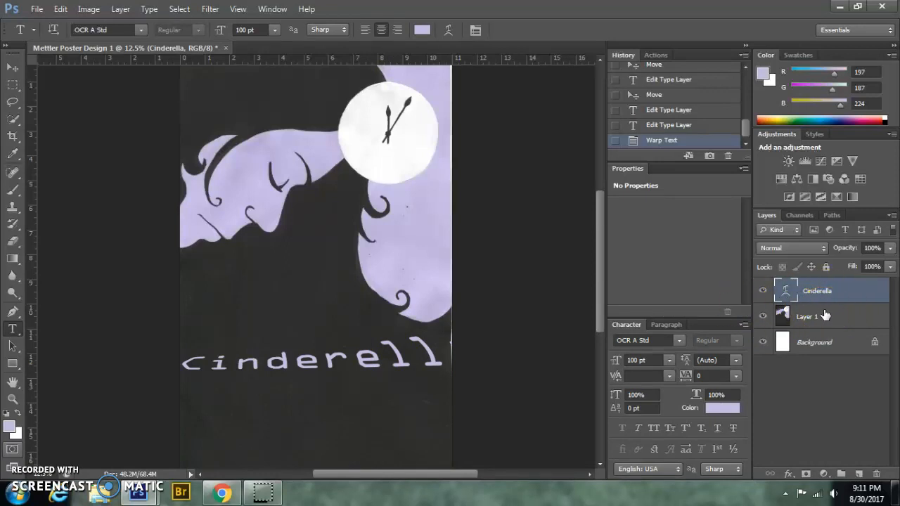
Step: Scale the Cinderella title to about 80%, rotate it about 17.8° clockwise so it slopes down across the lower poster, and commit the transform
{"action": "key", "text": "ctrl+t"}
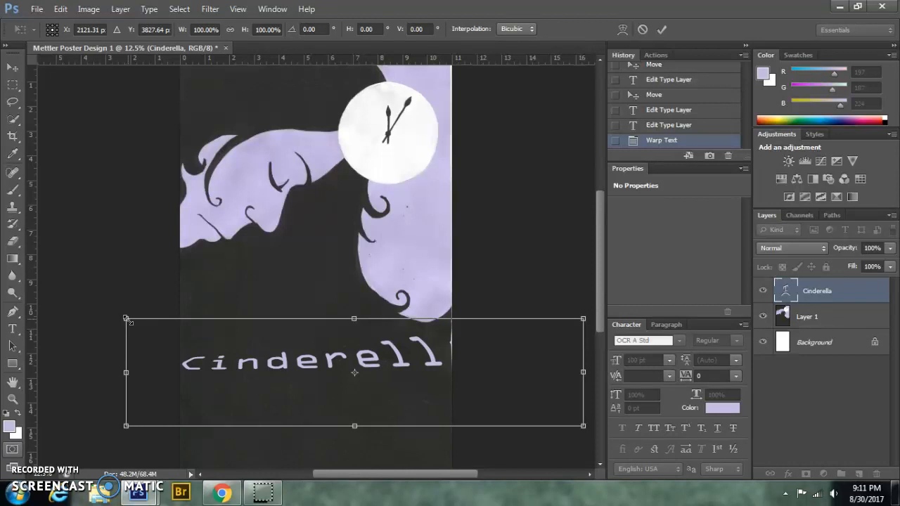
{"action": "left_click_drag", "start_coordinate": [127, 321], "coordinate": [208, 390]}
{"action": "left_click_drag", "start_coordinate": [295, 380], "coordinate": [236, 374]}
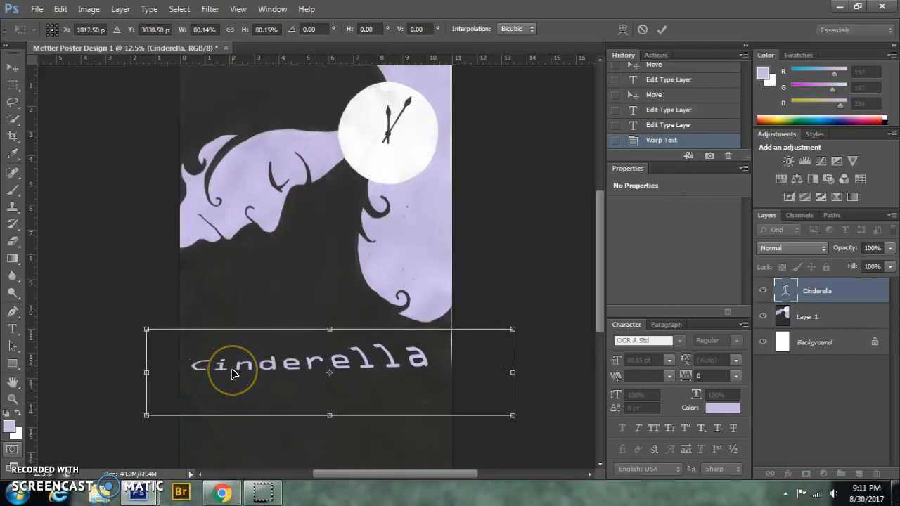
{"action": "mouse_move", "coordinate": [520, 320]}
{"action": "left_mouse_down"}
{"action": "mouse_move", "coordinate": [500, 298]}
{"action": "mouse_move", "coordinate": [514, 316]}
{"action": "left_mouse_up"}
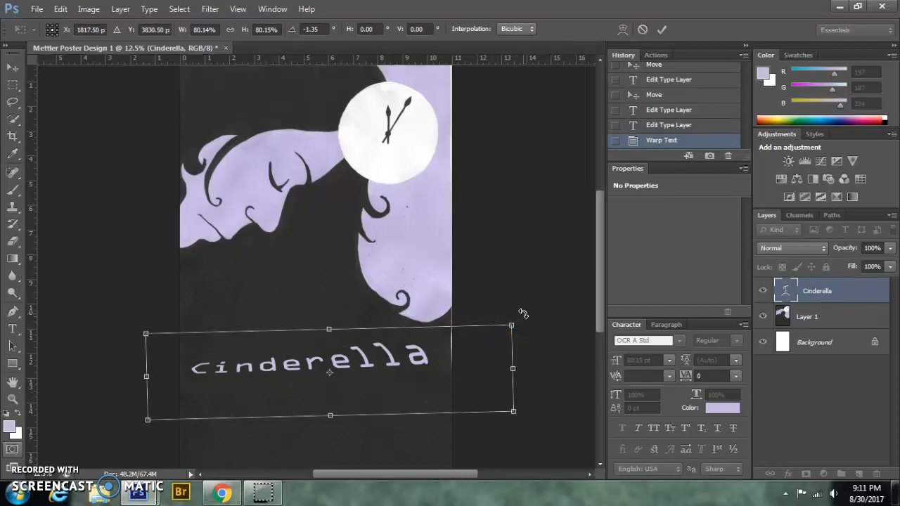
{"action": "left_click_drag", "start_coordinate": [523, 313], "coordinate": [435, 264]}
{"action": "left_click_drag", "start_coordinate": [471, 215], "coordinate": [535, 371]}
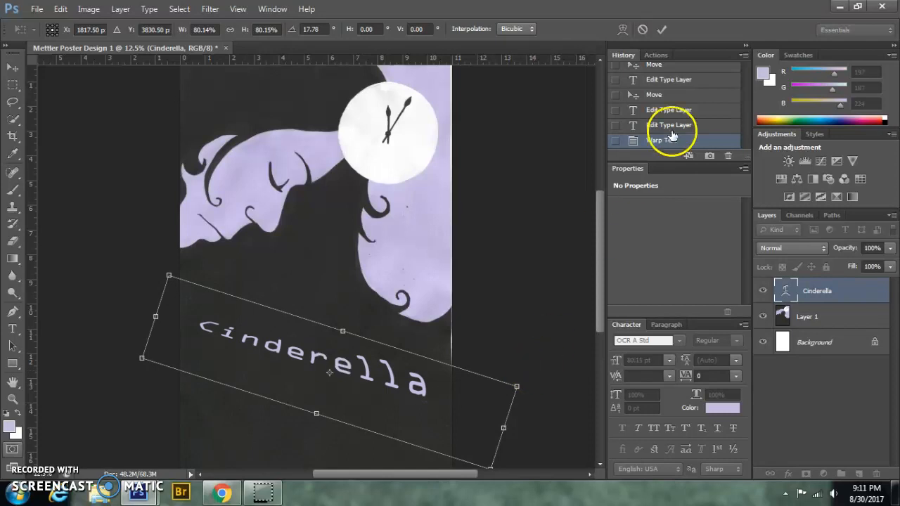
{"action": "left_click", "coordinate": [664, 31]}
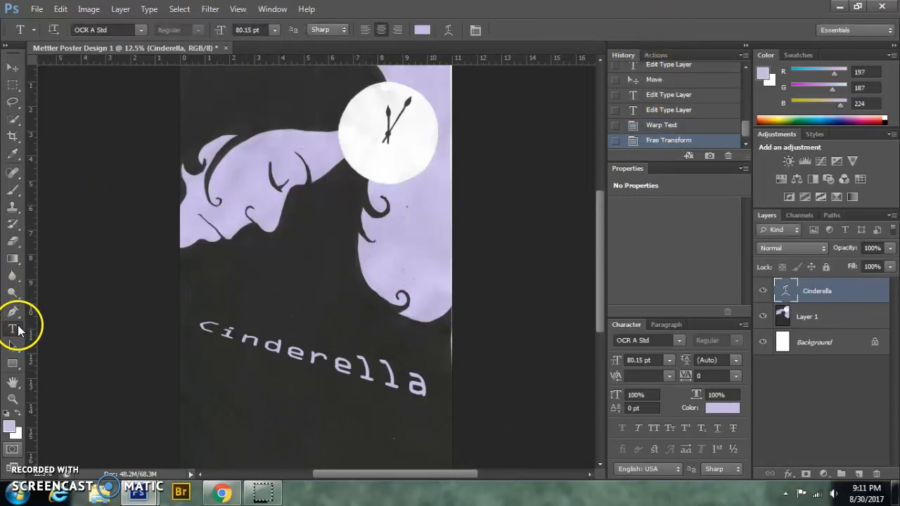
Step: Add the text "NDA Presents" in a text box below the clock, widen the box to fit one line, and commit it
{"action": "left_click_drag", "start_coordinate": [258, 205], "coordinate": [403, 254]}
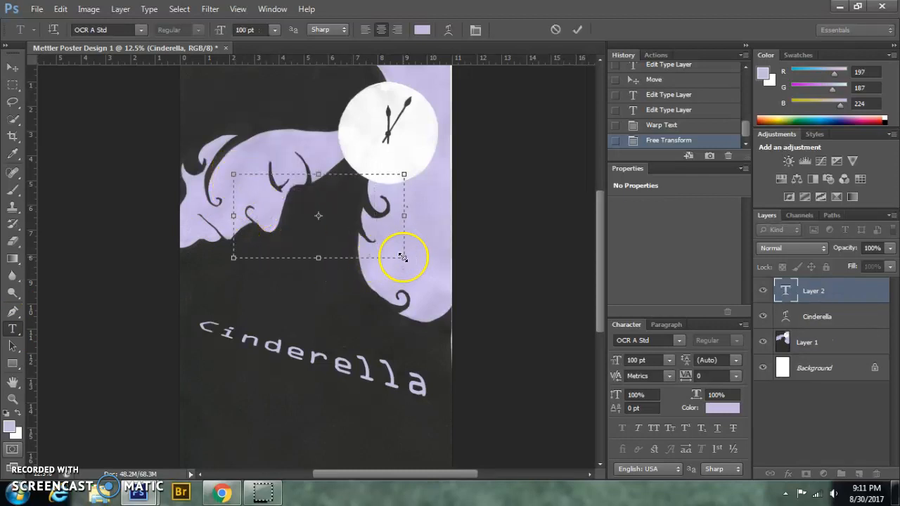
{"action": "type", "text": "N"}
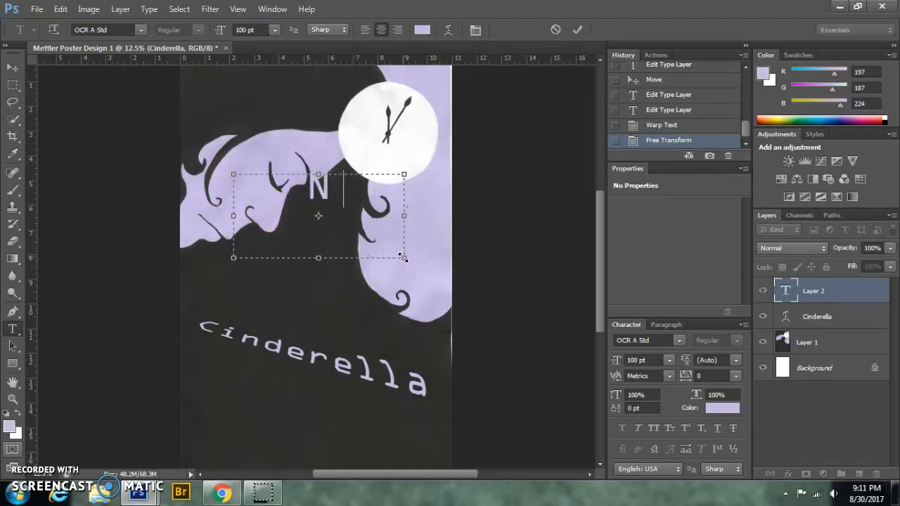
{"action": "type", "text": "DA"}
{"action": "key", "text": "Return"}
{"action": "type", "text": "Pres"}
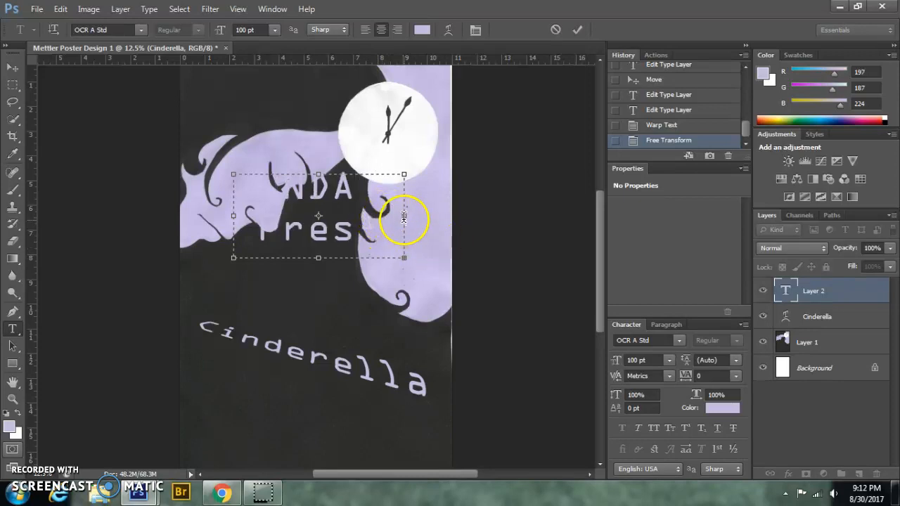
{"action": "left_click_drag", "start_coordinate": [403, 217], "coordinate": [529, 216]}
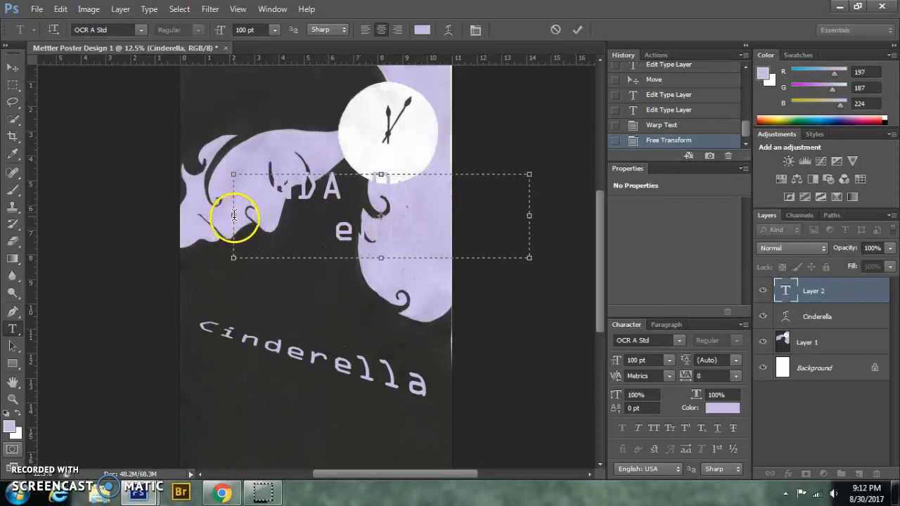
{"action": "left_click_drag", "start_coordinate": [232, 218], "coordinate": [205, 216]}
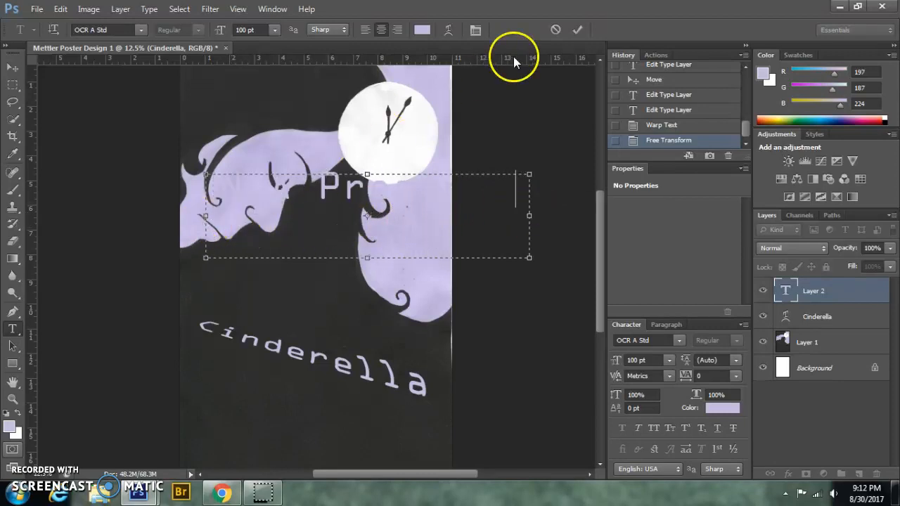
{"action": "left_click", "coordinate": [575, 33]}
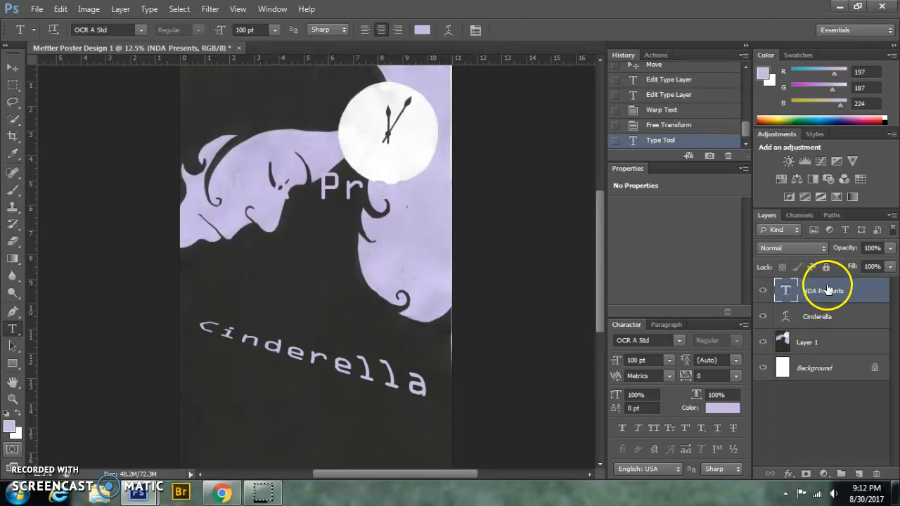
{"action": "left_click", "coordinate": [810, 317]}
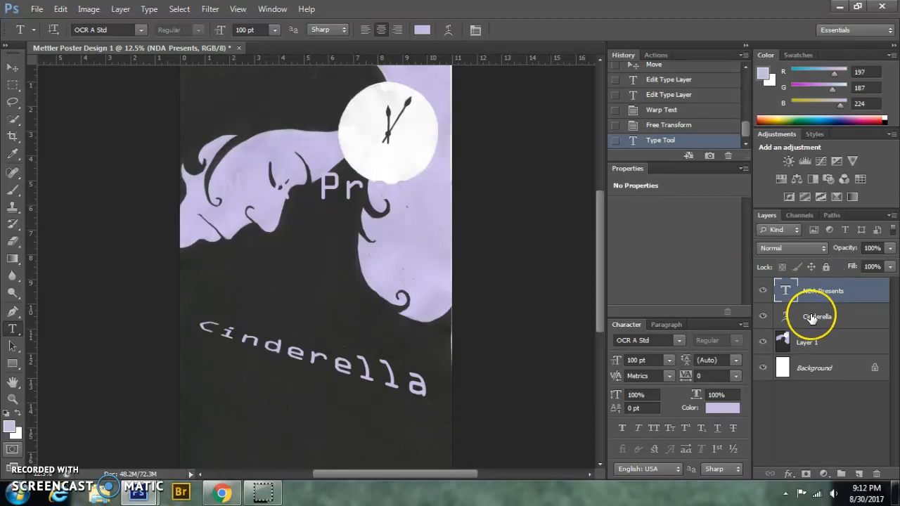
{"action": "left_click_drag", "start_coordinate": [812, 319], "coordinate": [814, 297]}
{"action": "left_click", "coordinate": [813, 298]}
{"action": "left_click", "coordinate": [812, 321]}
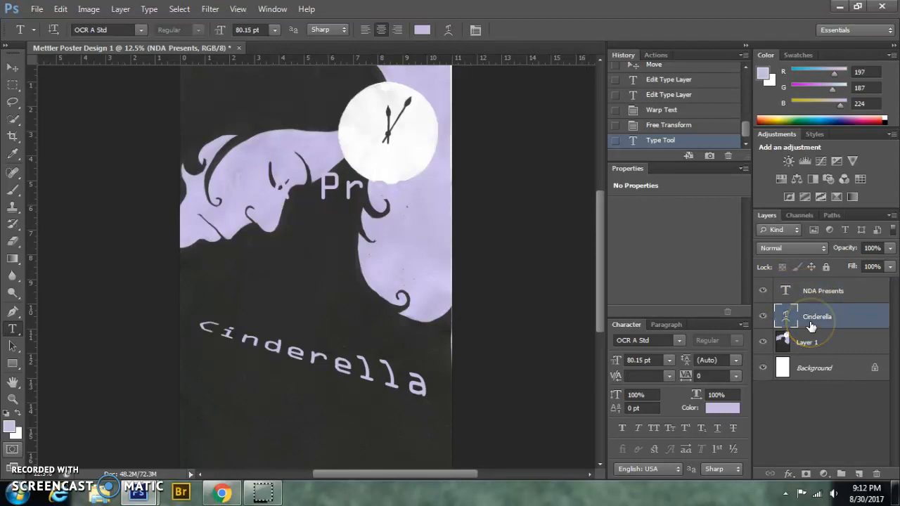
{"action": "left_click", "coordinate": [819, 290]}
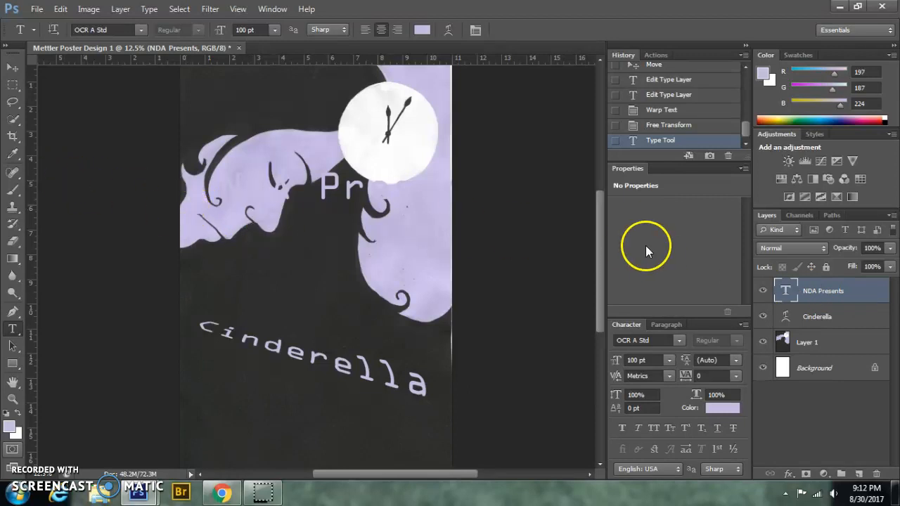
{"action": "double_click", "coordinate": [785, 293]}
{"action": "double_click", "coordinate": [786, 293]}
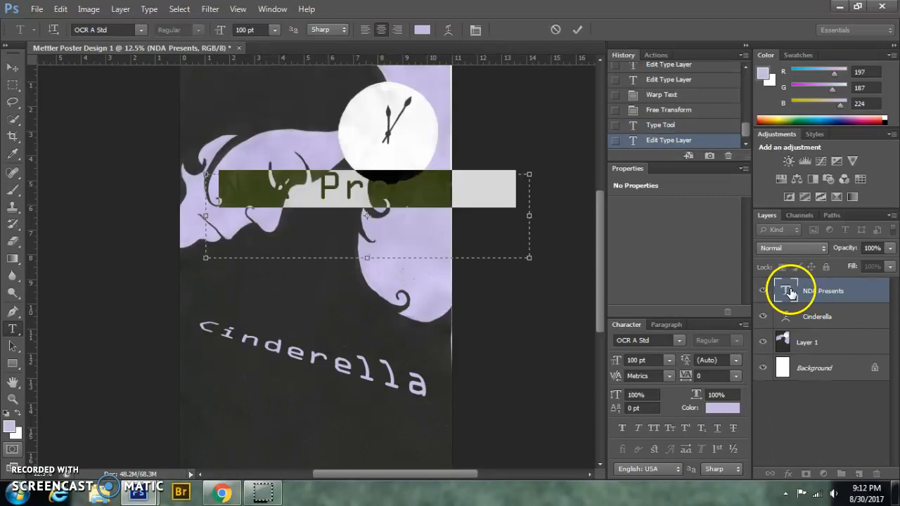
{"action": "left_click", "coordinate": [859, 295]}
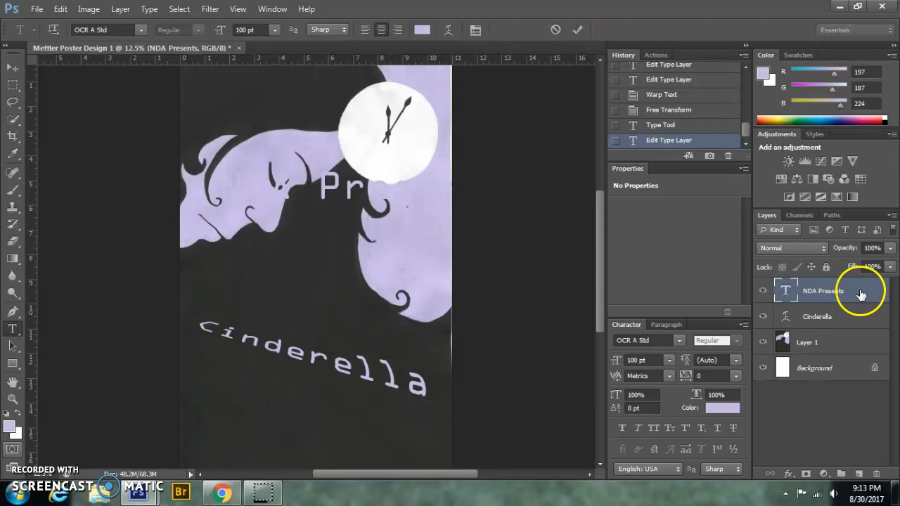
Step: Add a drop shadow to the NDA Presents layer with distance 48 px, spread 39% and size 122 px
{"action": "double_click", "coordinate": [861, 294]}
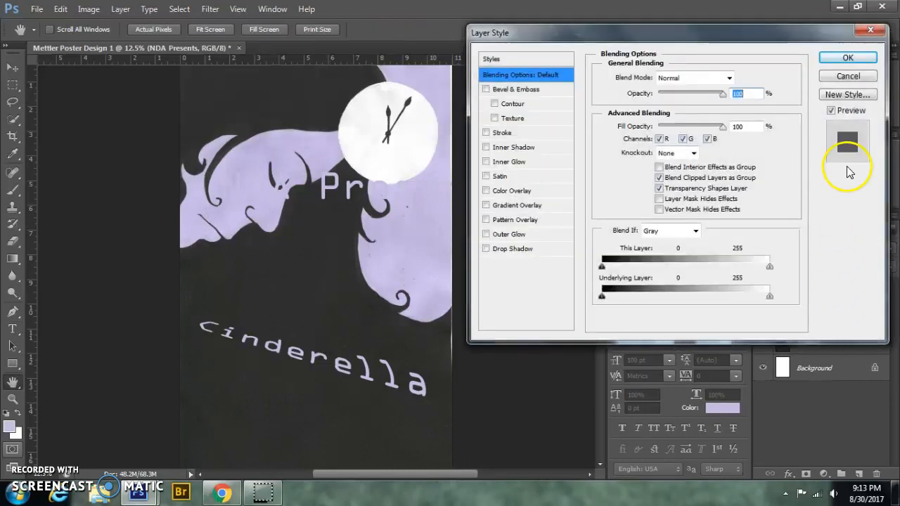
{"action": "left_click_drag", "start_coordinate": [777, 31], "coordinate": [610, 128]}
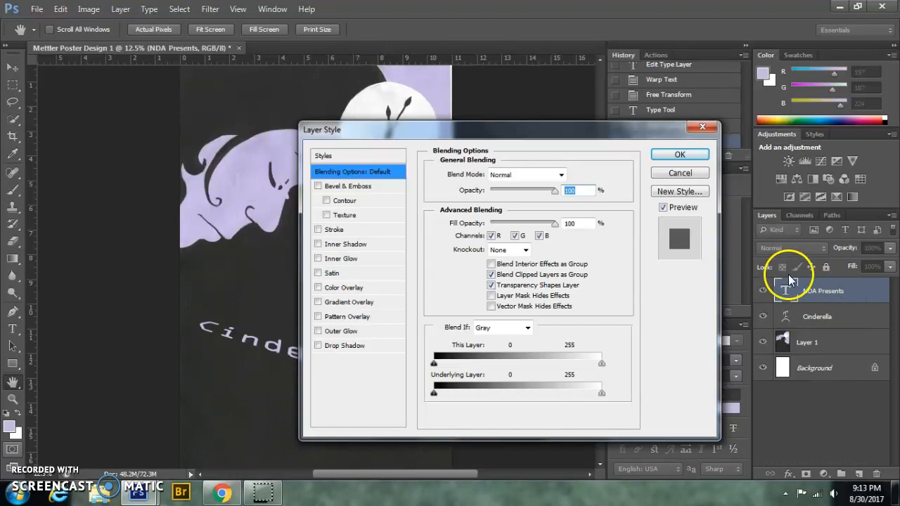
{"action": "left_click_drag", "start_coordinate": [556, 132], "coordinate": [657, 74]}
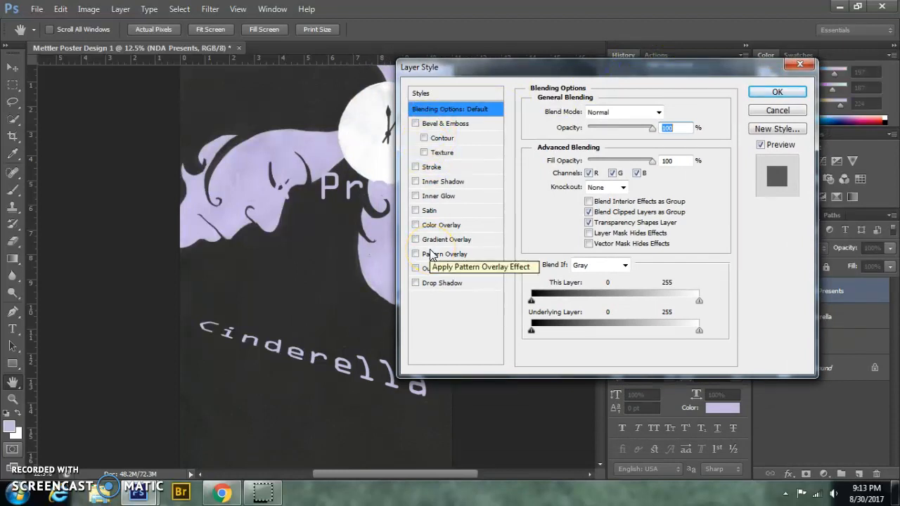
{"action": "left_click", "coordinate": [416, 284]}
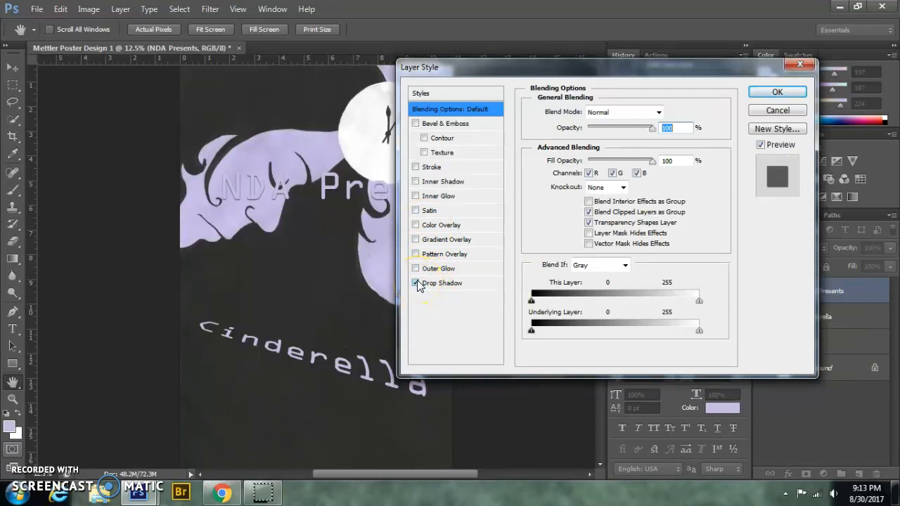
{"action": "left_click_drag", "start_coordinate": [634, 72], "coordinate": [706, 66]}
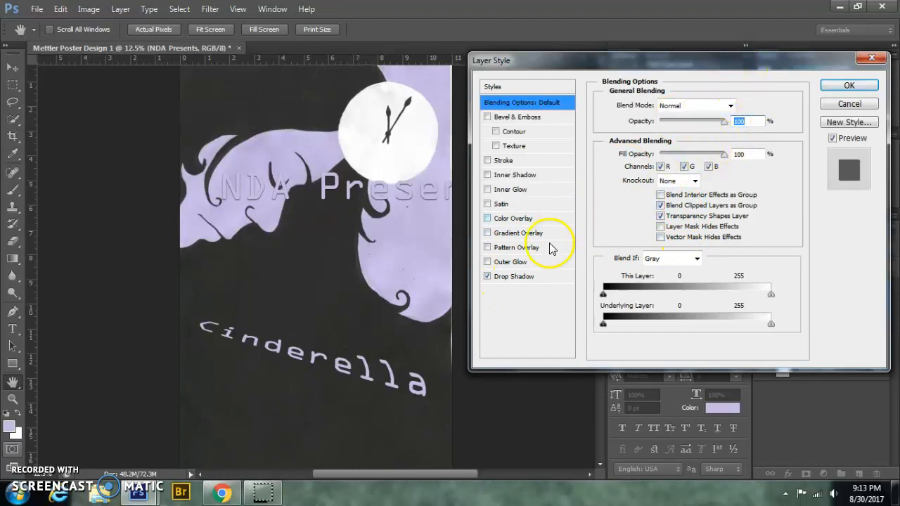
{"action": "left_click", "coordinate": [526, 276]}
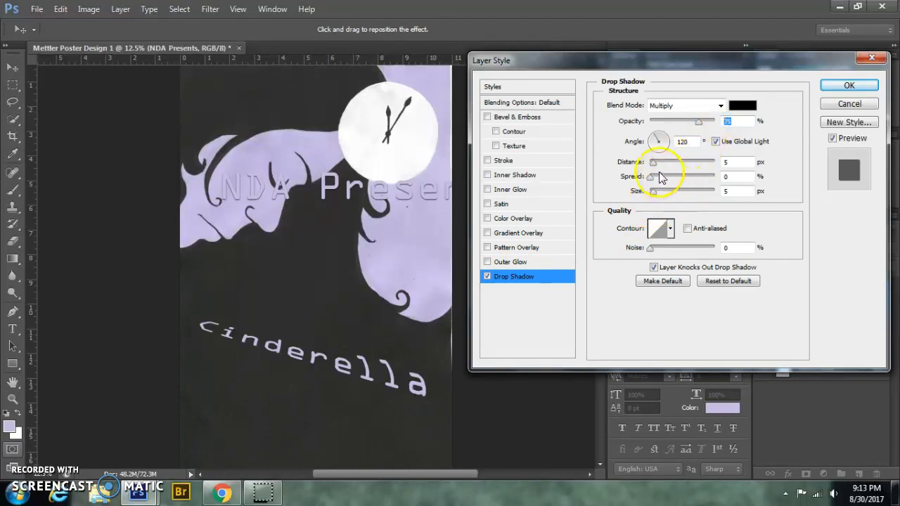
{"action": "left_click_drag", "start_coordinate": [653, 162], "coordinate": [685, 196]}
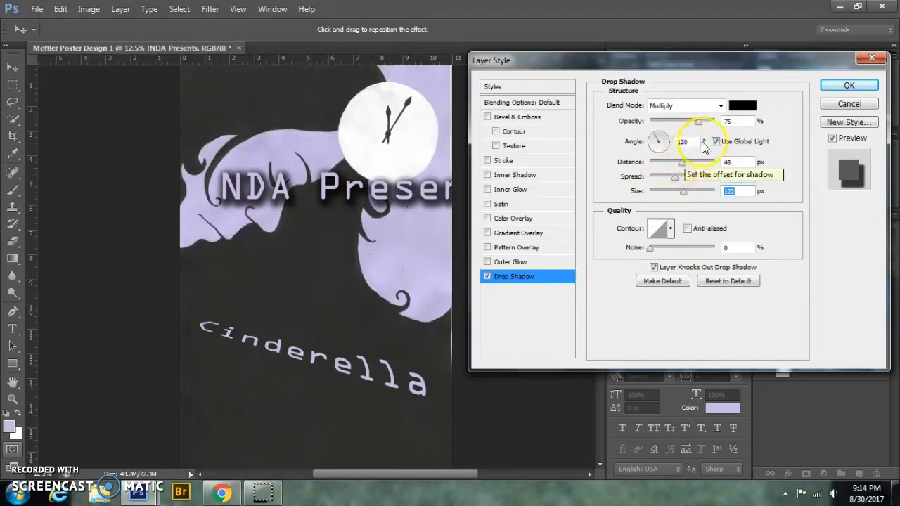
Step: Try the dark red b03030 as the drop shadow color
{"action": "left_click", "coordinate": [741, 107]}
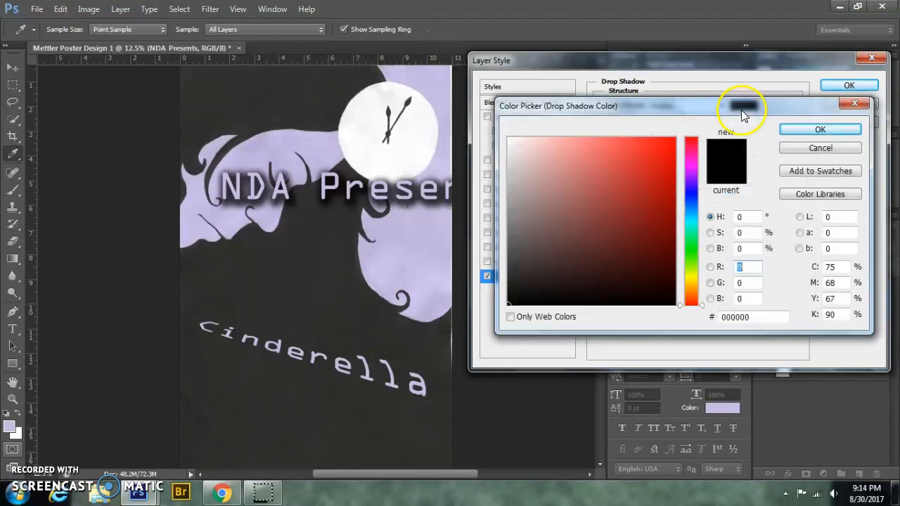
{"action": "left_click", "coordinate": [630, 189]}
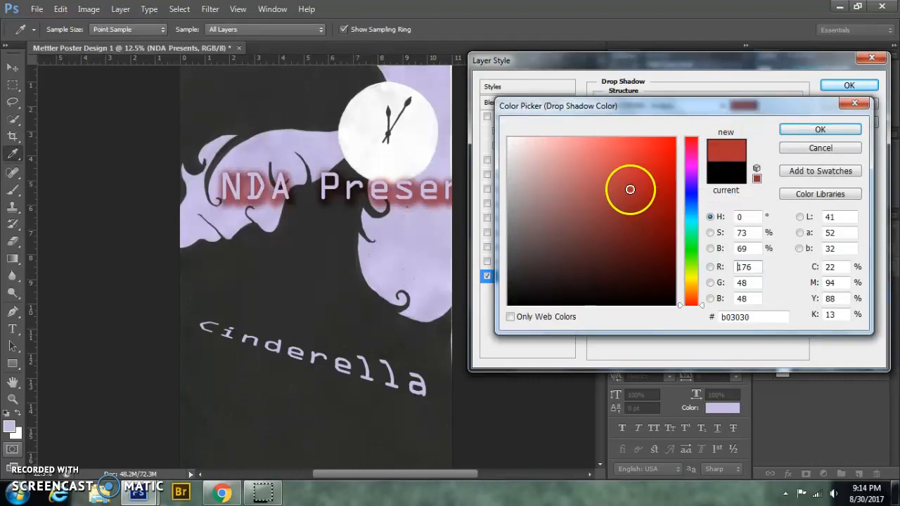
{"action": "left_click", "coordinate": [787, 128]}
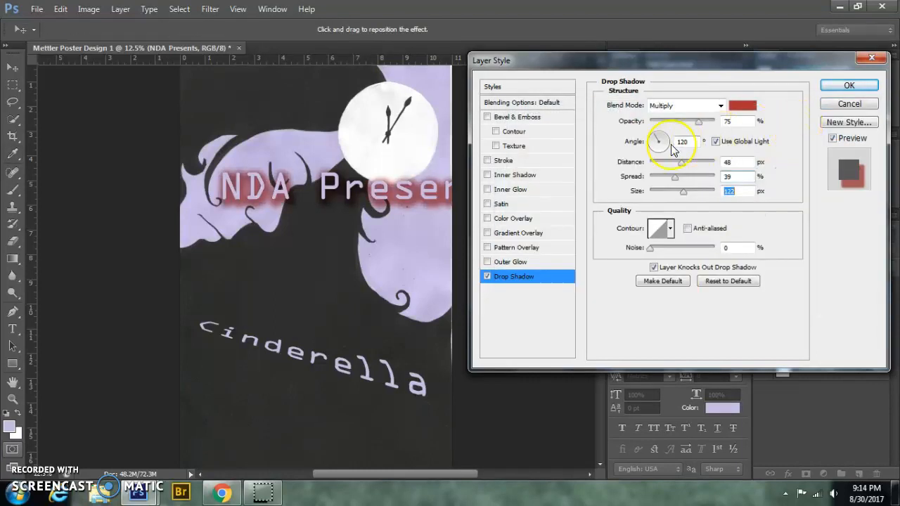
Step: Set the drop shadow's opacity to 73% and its color to near-black 040404, and apply the layer style
{"action": "mouse_move", "coordinate": [701, 129]}
{"action": "left_mouse_down"}
{"action": "mouse_move", "coordinate": [683, 129]}
{"action": "mouse_move", "coordinate": [699, 131]}
{"action": "left_mouse_up"}
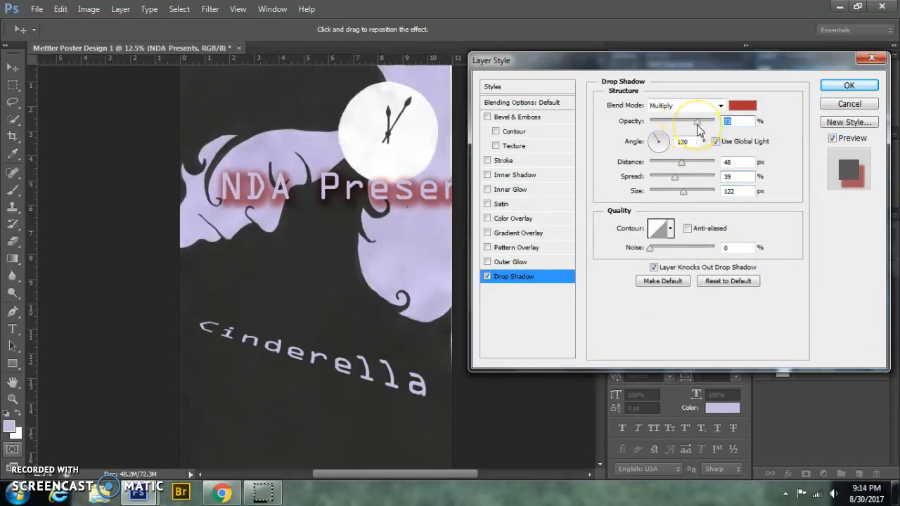
{"action": "left_click", "coordinate": [742, 106]}
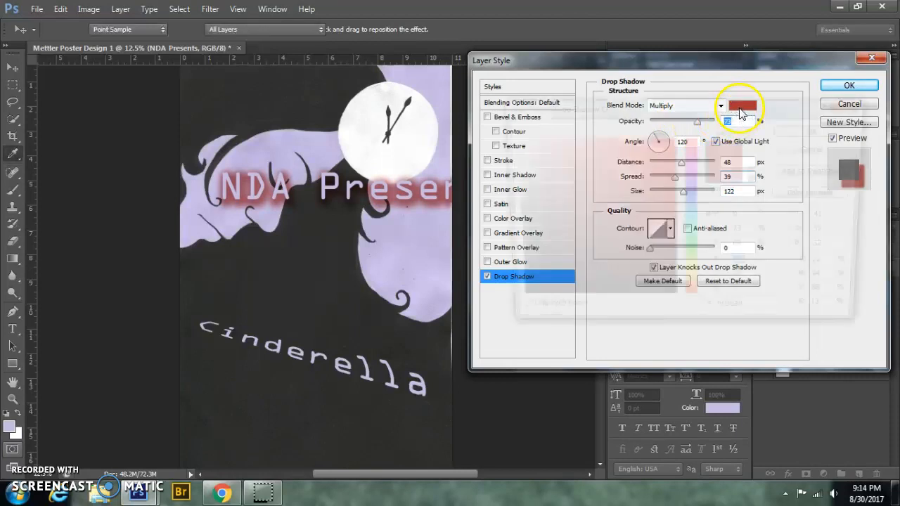
{"action": "left_click", "coordinate": [509, 303]}
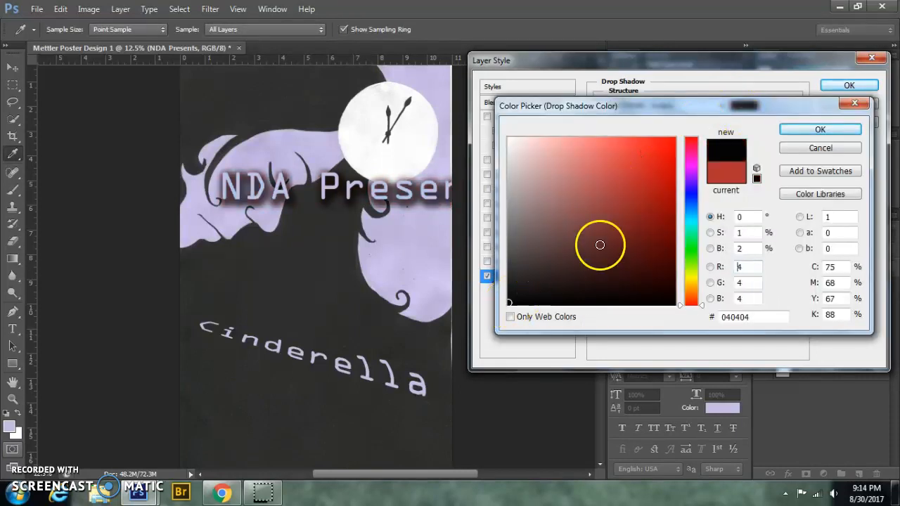
{"action": "left_click", "coordinate": [823, 128]}
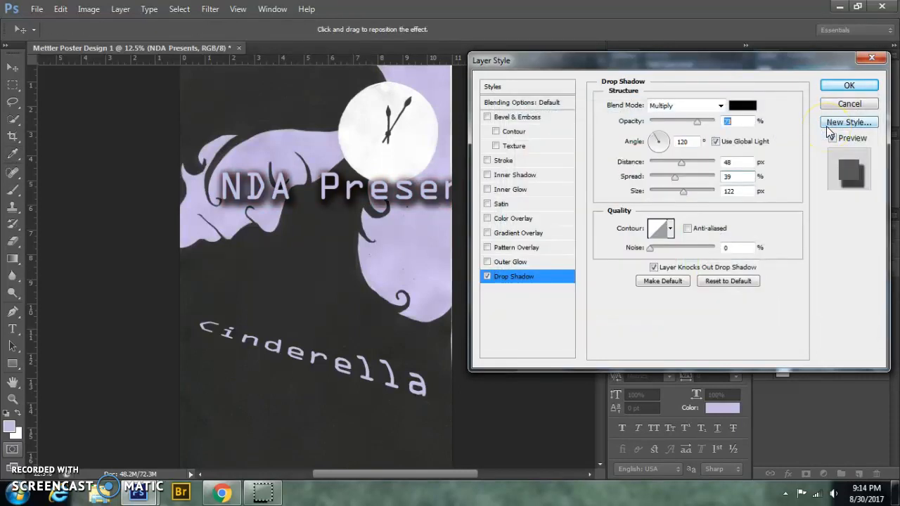
{"action": "left_click", "coordinate": [848, 87]}
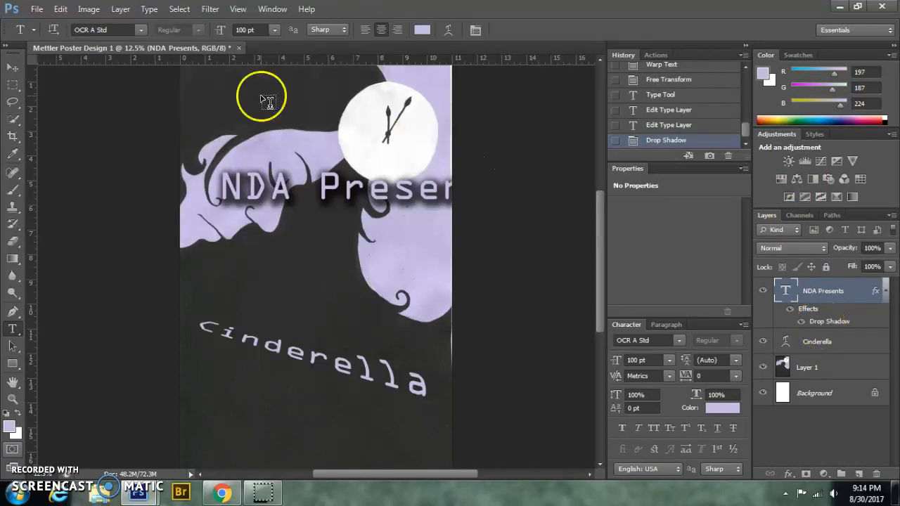
Step: Move the NDA Presents text down and scale it to about 84% so it fits the poster's width, and commit the transform
{"action": "left_click", "coordinate": [10, 73]}
{"action": "left_click_drag", "start_coordinate": [282, 184], "coordinate": [257, 208]}
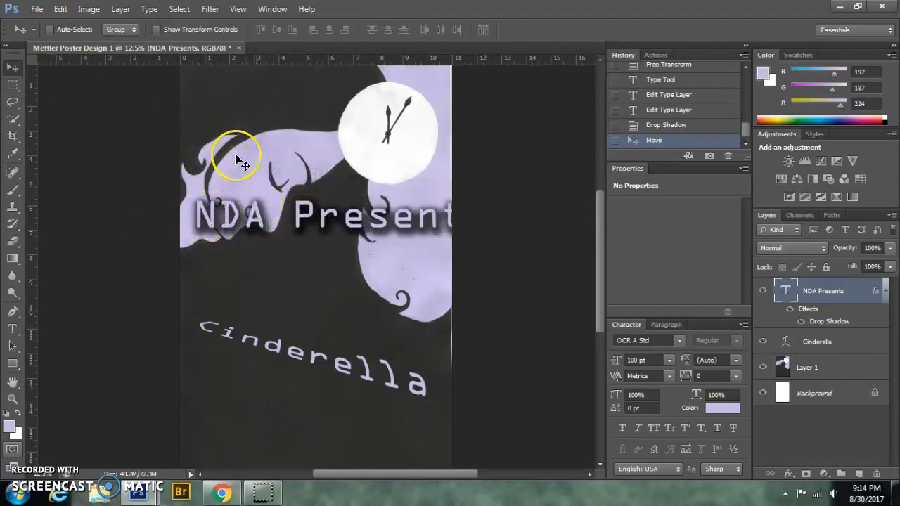
{"action": "key", "text": "ctrl+t"}
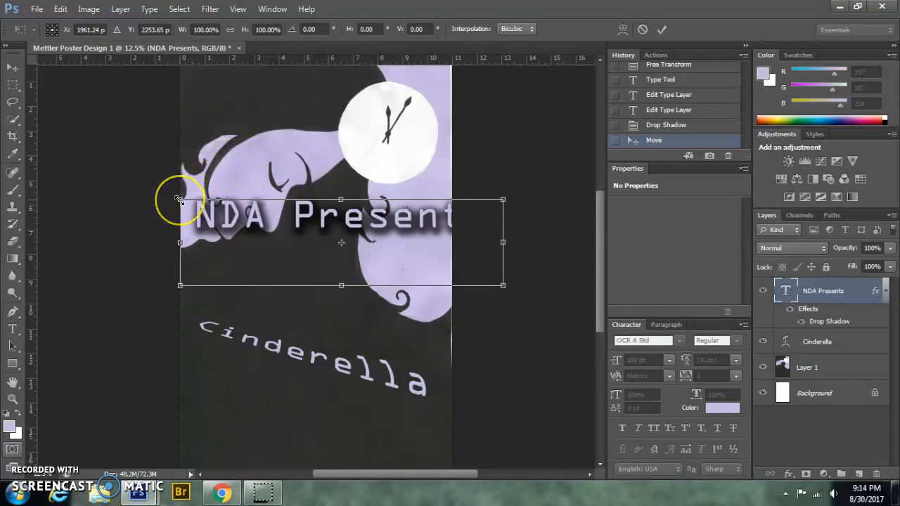
{"action": "left_click_drag", "start_coordinate": [180, 200], "coordinate": [229, 223]}
{"action": "left_click_drag", "start_coordinate": [315, 246], "coordinate": [266, 236]}
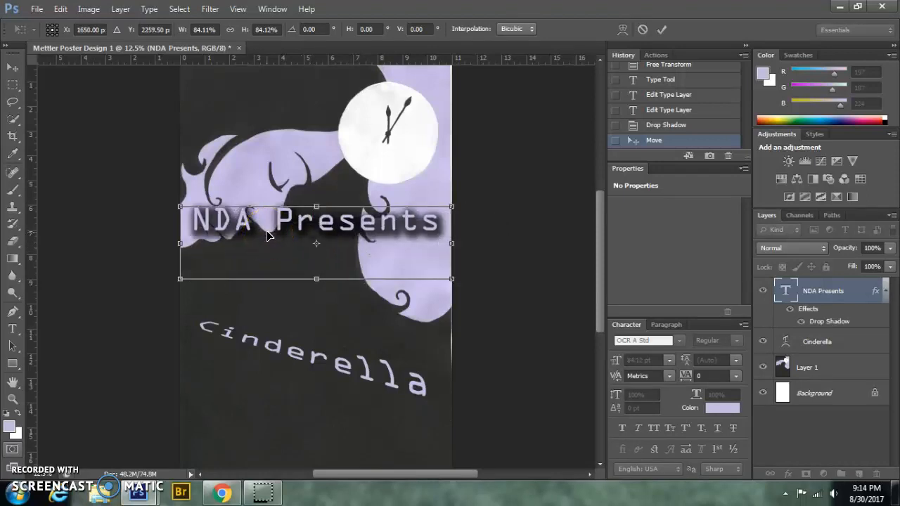
{"action": "left_click", "coordinate": [657, 32]}
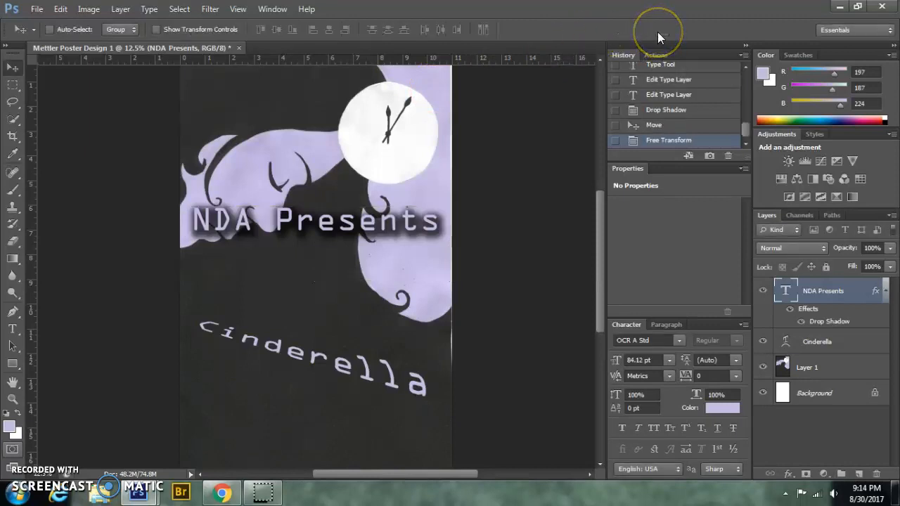